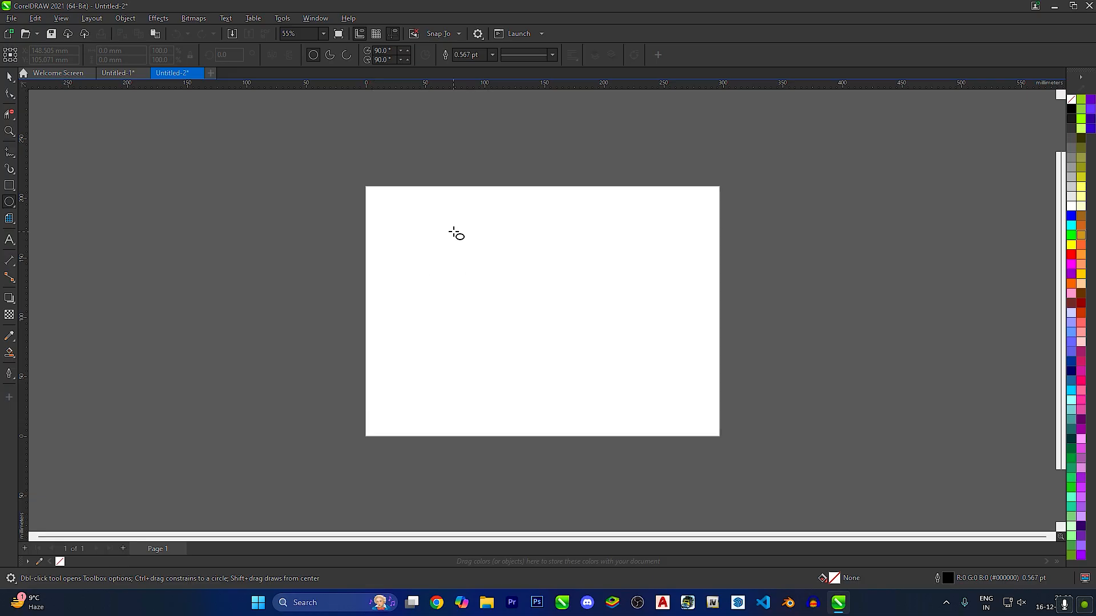
Draw two concentric circles near the page's middle, the outer one about 182 mm across, and select both.
mouse_move(434, 194)
mouse_down()
mouse_move(656, 417)
mouse_move(598, 339)
mouse_up()
click(10, 77)
drag(306, 189, 780, 471)
Blend the two circles with one intermediate step and break the blend apart.
click(158, 18)
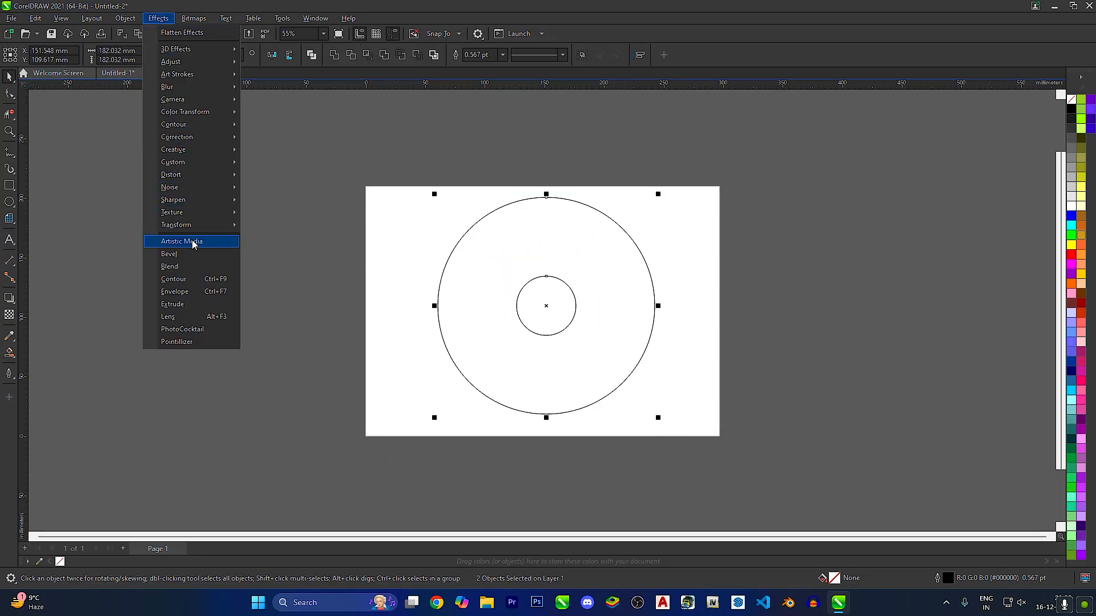
click(228, 265)
click(1028, 308)
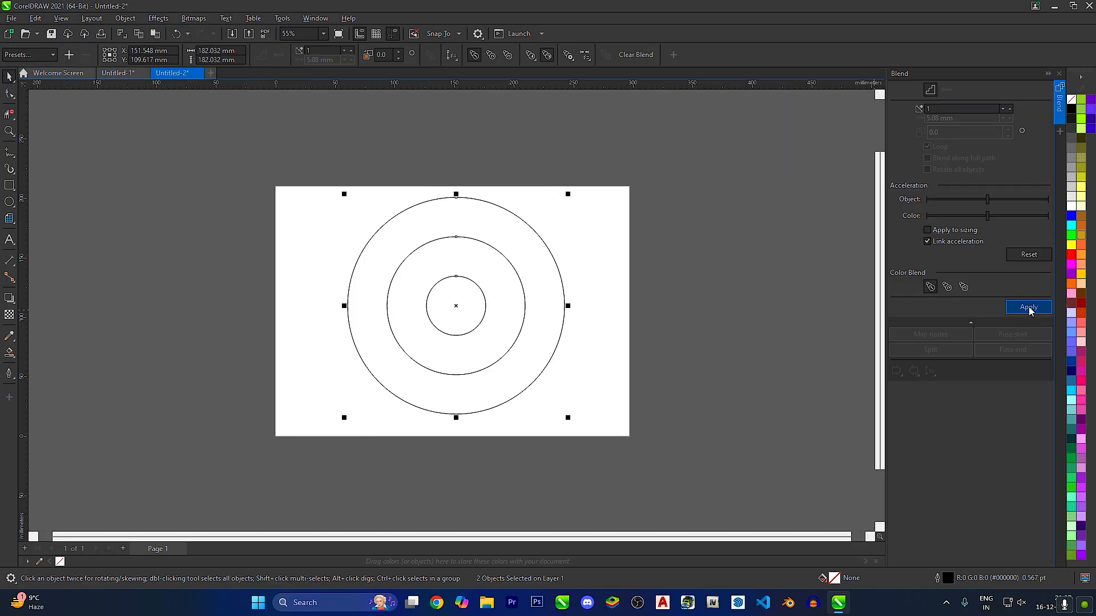
click(1059, 75)
right_click(575, 256)
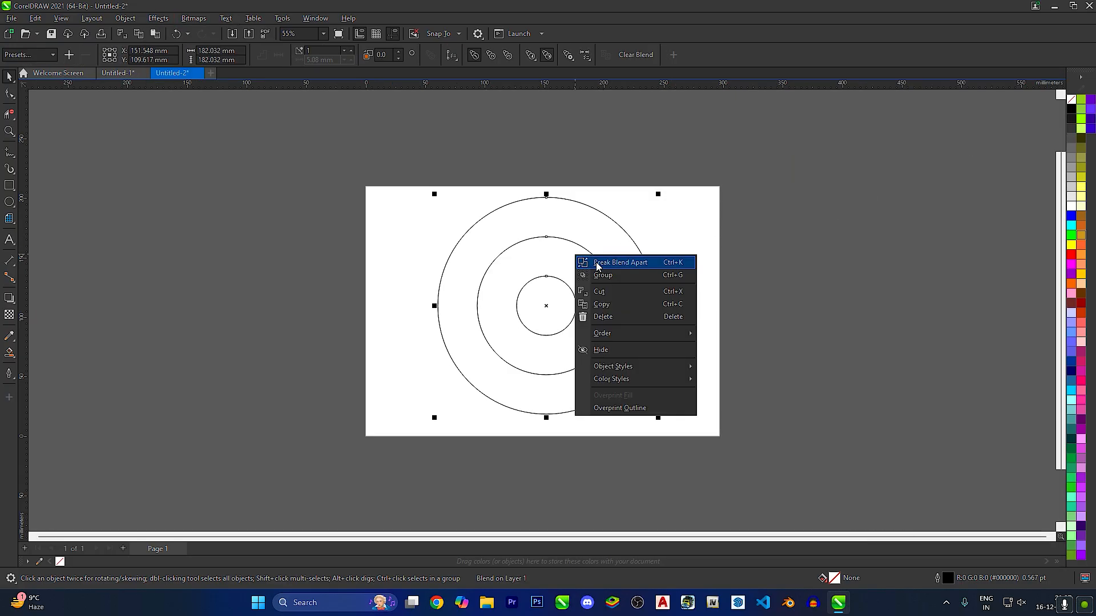
click(598, 264)
Scale the outermost circle up to the page's upper edge and add an enlarged copy of the middle circle about 130 mm across.
click(648, 268)
drag(661, 419, 672, 432)
click(606, 342)
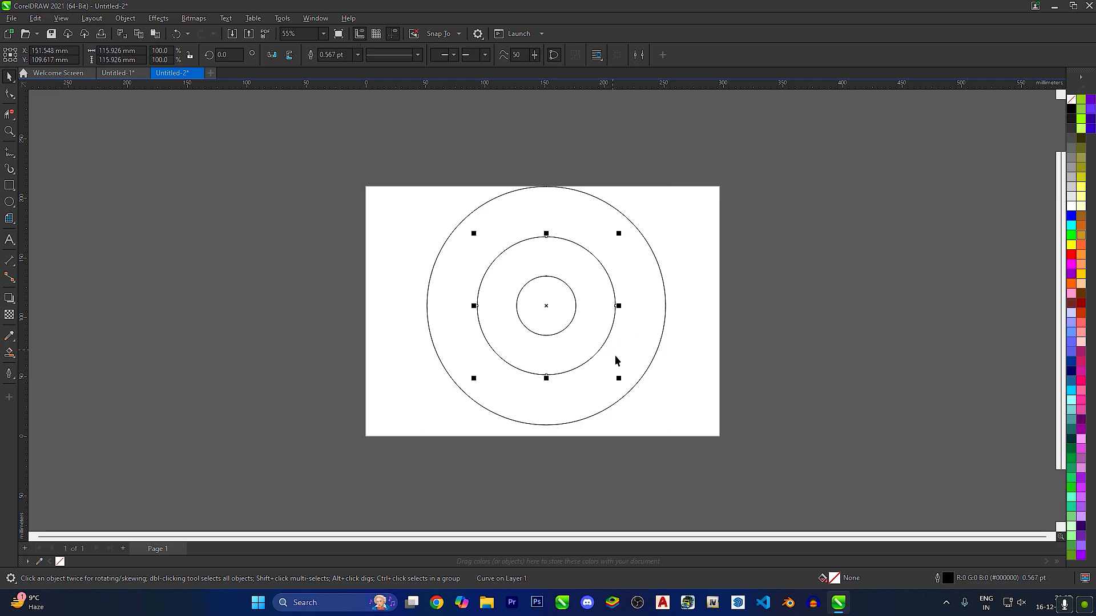
drag(620, 381, 632, 390)
click(635, 307)
Draw horizontal lines about 33 mm from the innermost to the second circle and about 35 mm from the third to the outermost circle.
scroll(635, 307, up, 1)
click(9, 152)
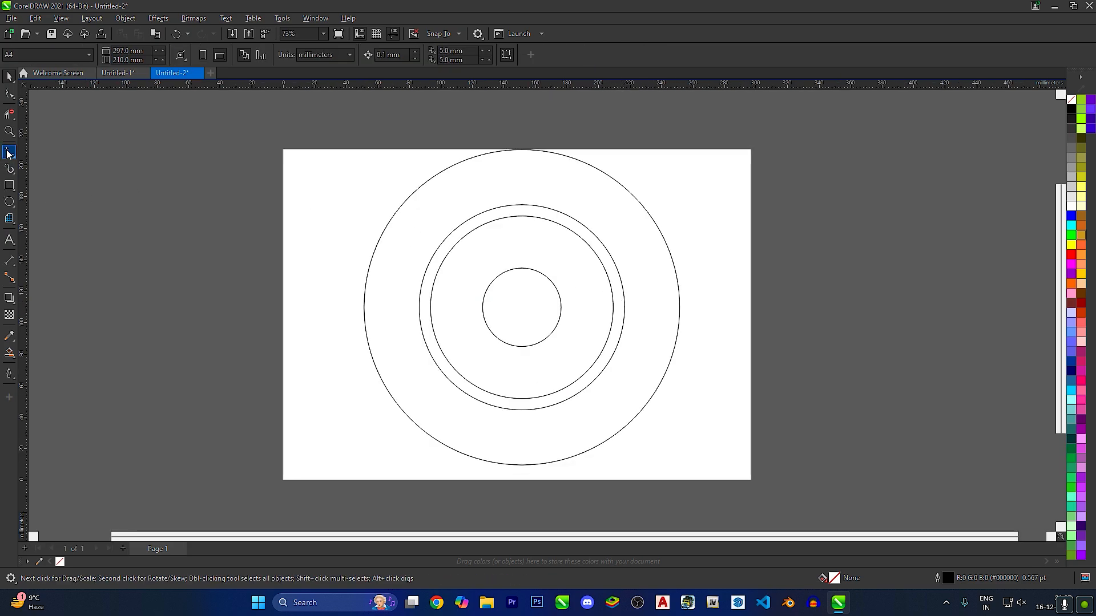
click(561, 308)
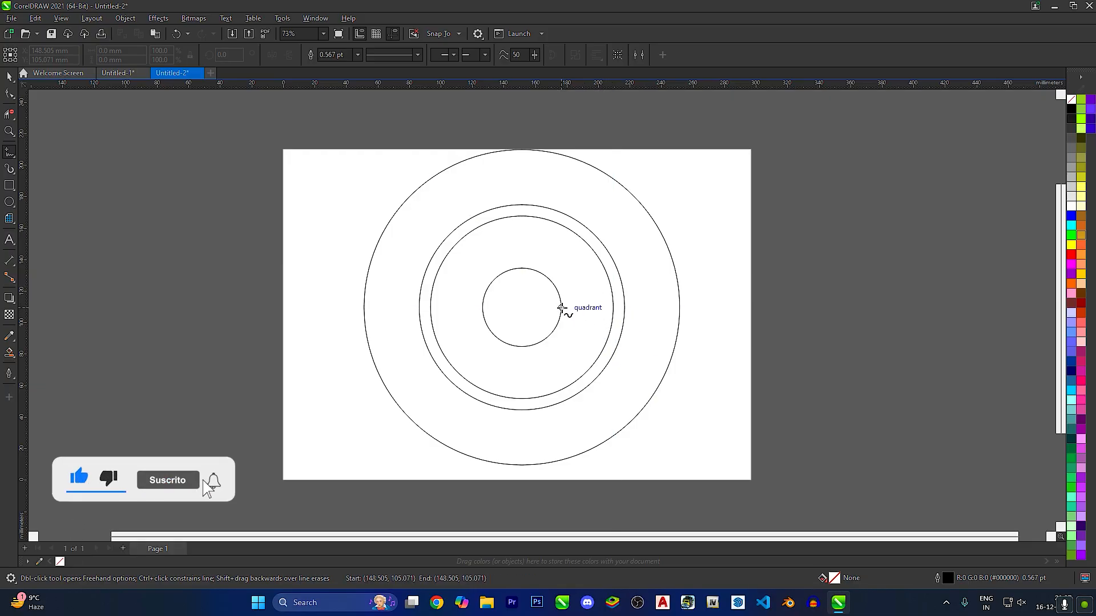
click(614, 307)
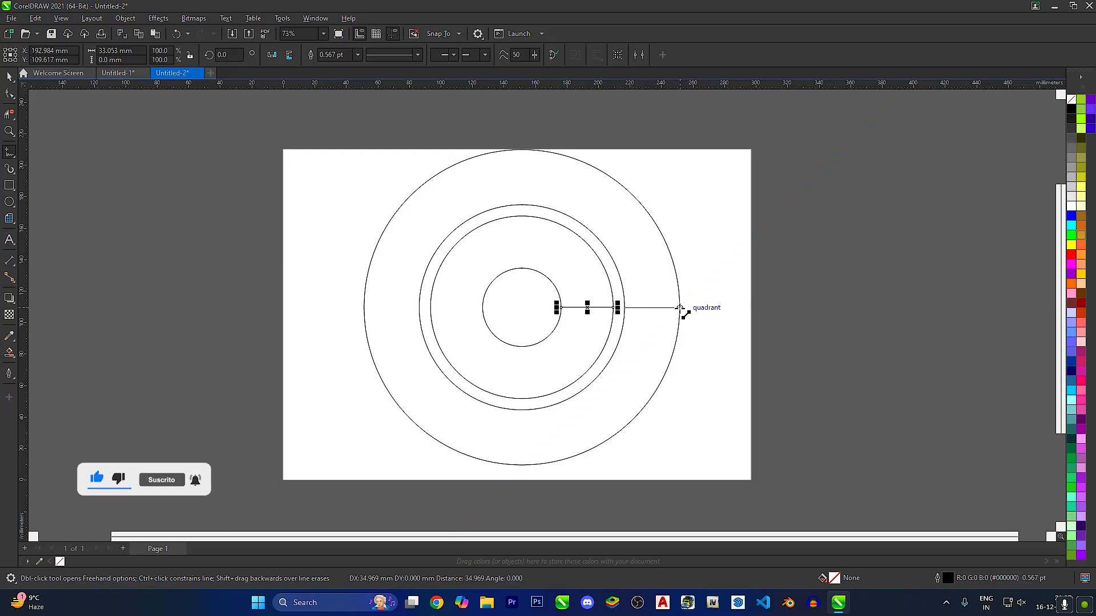
click(680, 308)
click(14, 83)
click(12, 93)
click(9, 77)
click(245, 171)
Draw a circle about 35 mm across centred on the outer horizontal line, touching both outer rings.
scroll(554, 282, up, 2)
scroll(591, 318, up, 2)
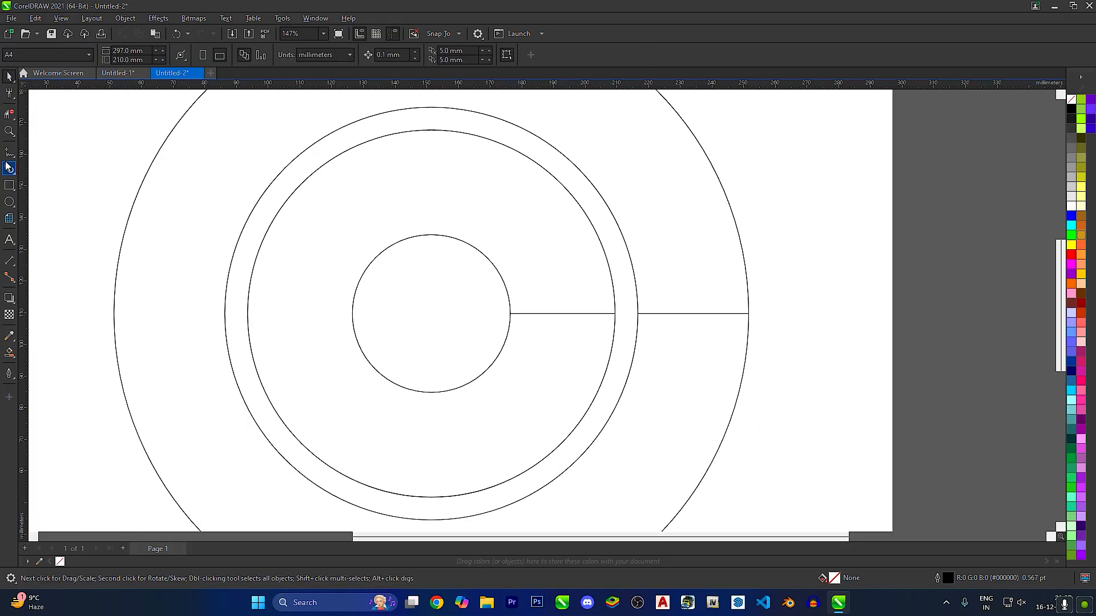
click(9, 201)
drag(695, 314, 748, 323)
scroll(671, 330, down, 2)
scroll(661, 320, up, 1)
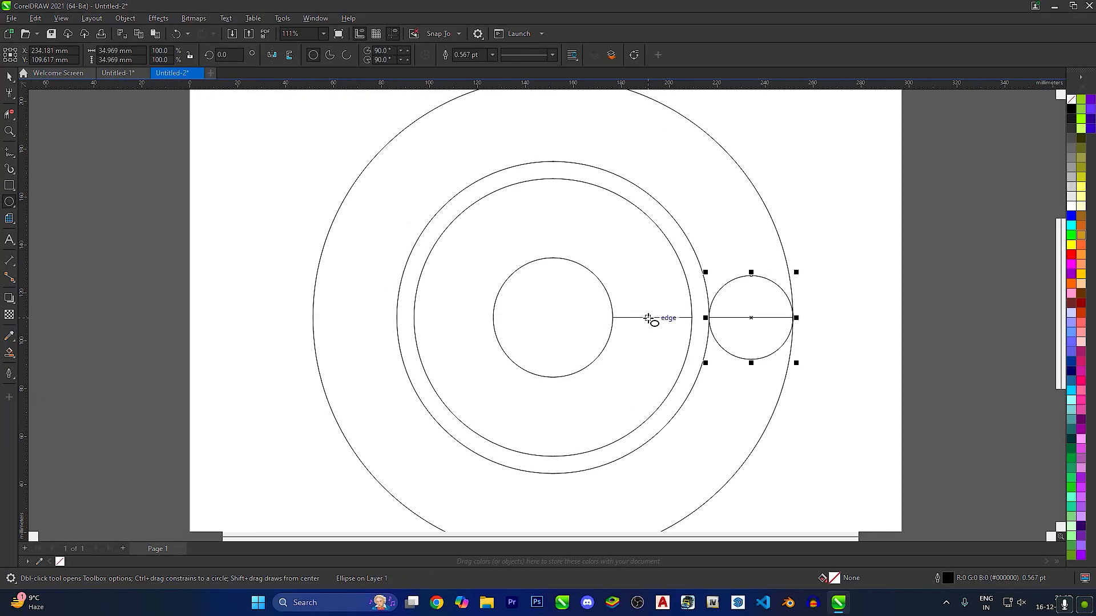
drag(653, 317, 692, 317)
scroll(673, 319, up, 2)
key(Delete)
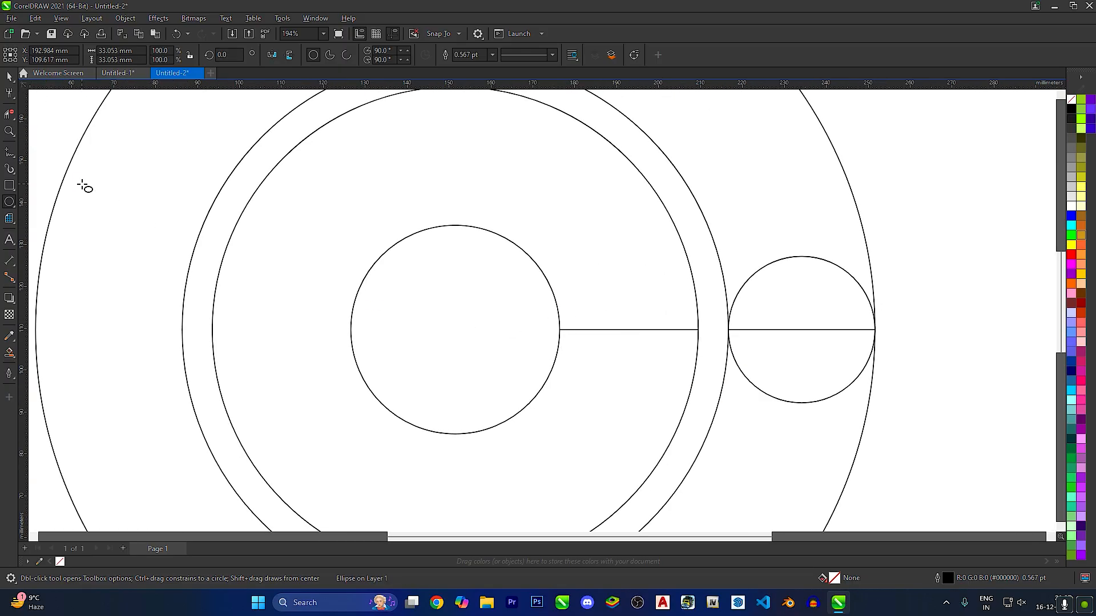
Shrink the innermost circle about its centre to about 44.6 mm in diameter.
click(9, 77)
click(565, 416)
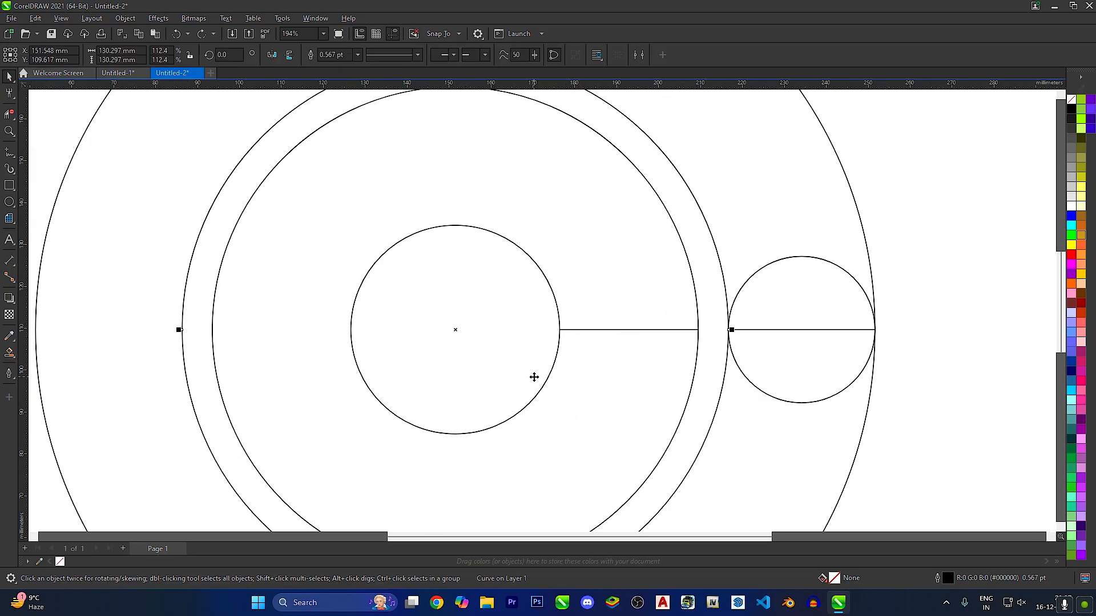
scroll(534, 377, down, 2)
click(537, 390)
drag(551, 412, 547, 408)
Extend the inner horizontal line to the resized central circle and draw a circle about 35.7 mm across centred on it.
scroll(548, 359, up, 1)
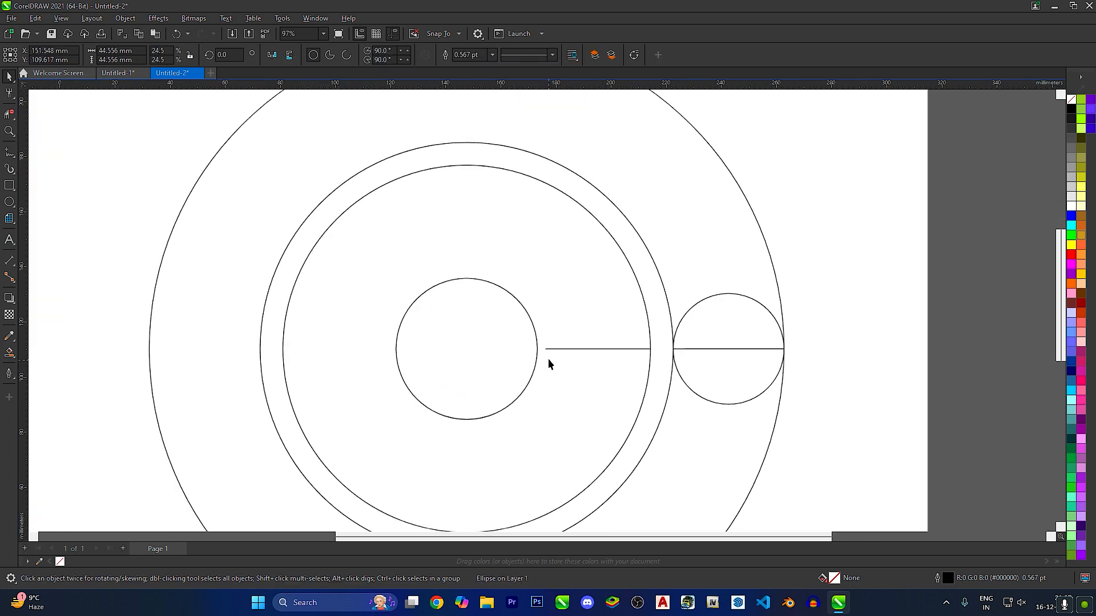
click(551, 349)
drag(542, 350, 536, 352)
click(9, 202)
drag(594, 349, 654, 349)
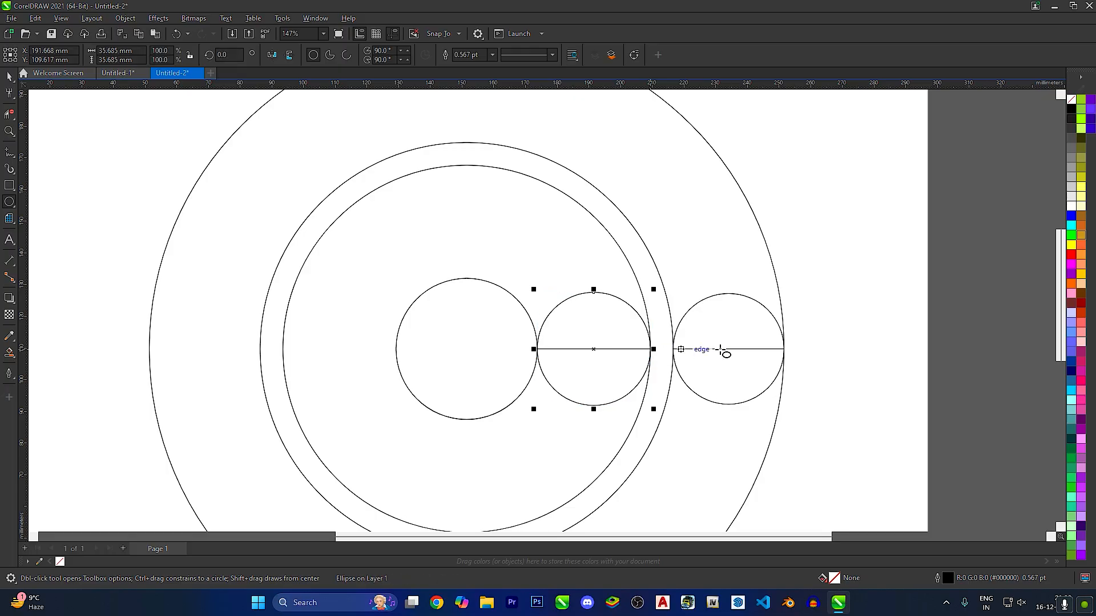
Move the outer small circle's rotation centre to the rings' common centre and place rotated copies at the band's upper left and upper right.
scroll(659, 305, down, 2)
click(728, 328)
click(700, 329)
drag(698, 330, 553, 334)
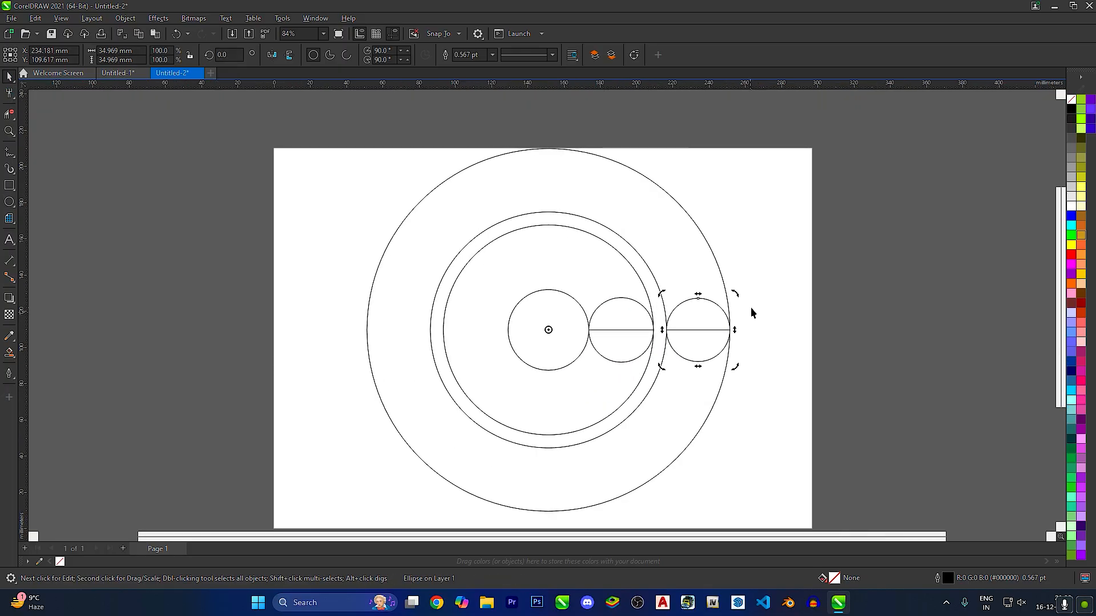
drag(737, 297, 443, 184)
drag(511, 166, 682, 226)
Rotate copies of the outer small circle about the common centre to the band's lower left and lower right.
click(697, 330)
click(697, 330)
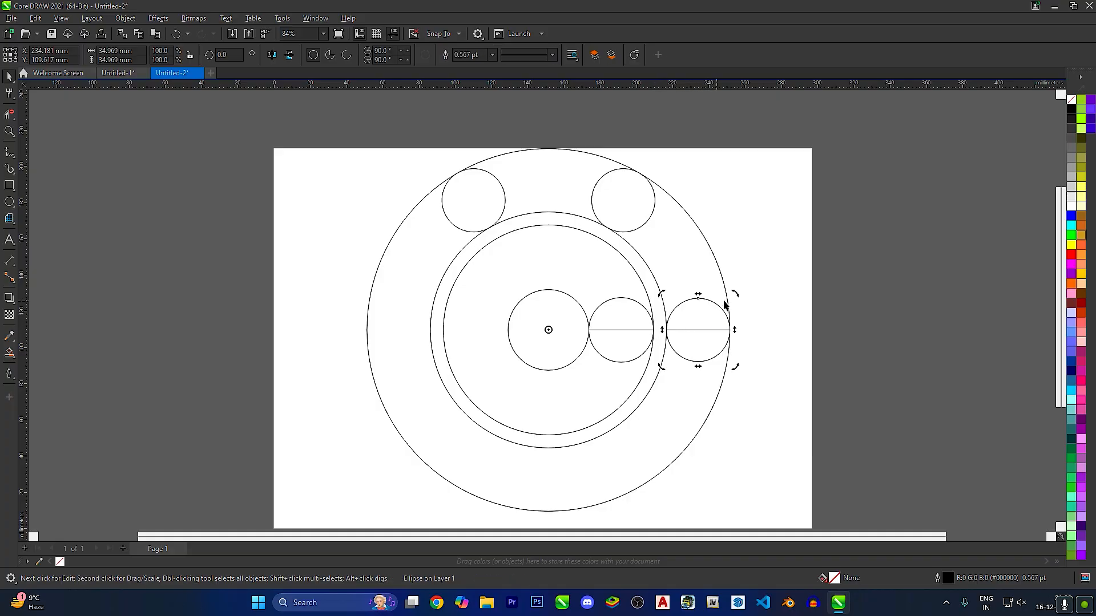
drag(736, 298, 652, 437)
Put the small circle touching the central circle into rotation mode.
click(778, 382)
click(643, 353)
click(633, 344)
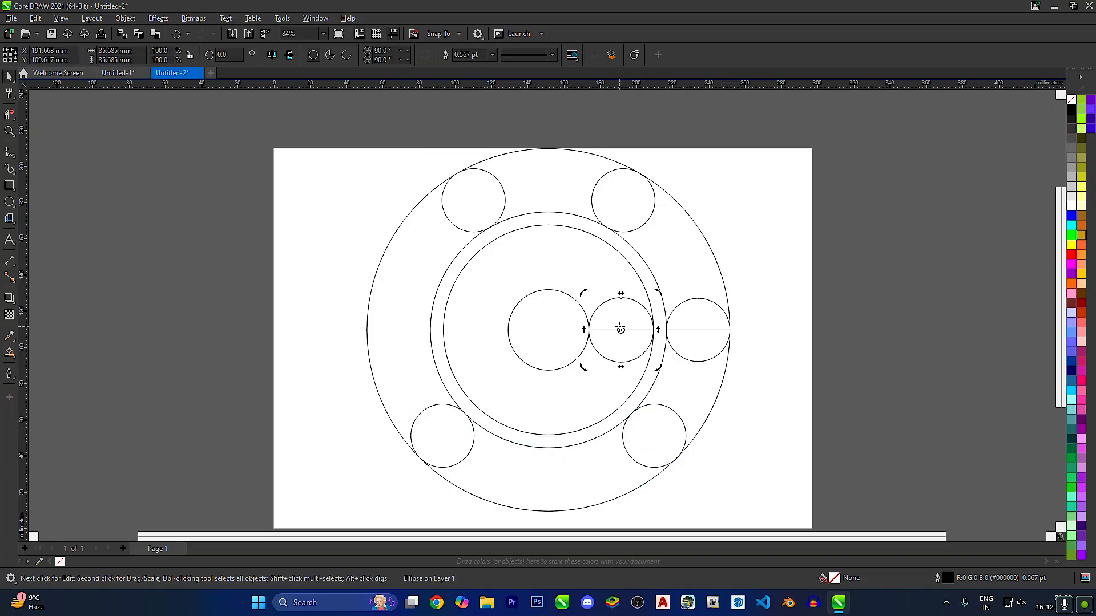
drag(658, 293, 654, 384)
right_click(625, 241)
key(ctrl+z)
key(ctrl+z)
Place copies of the inner small circle rotated 45 degrees upward and 45 degrees downward about the common centre.
drag(660, 295, 624, 409)
right_click(618, 236)
right_click(623, 408)
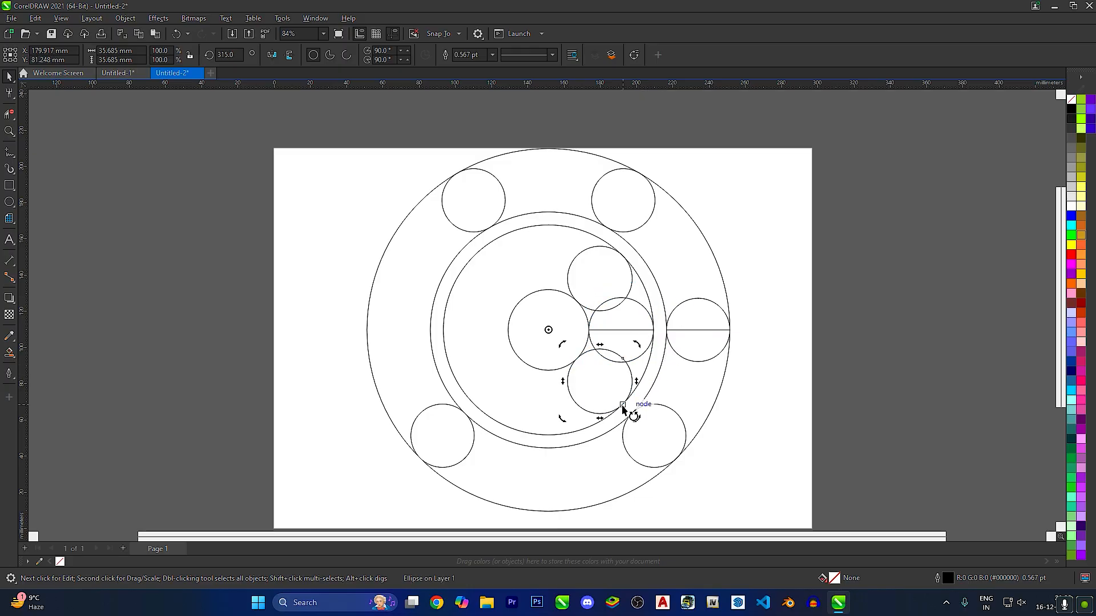
Rotate a copy of the rightmost small circle about the common centre to sit just below the upper-right circle.
click(687, 352)
click(690, 352)
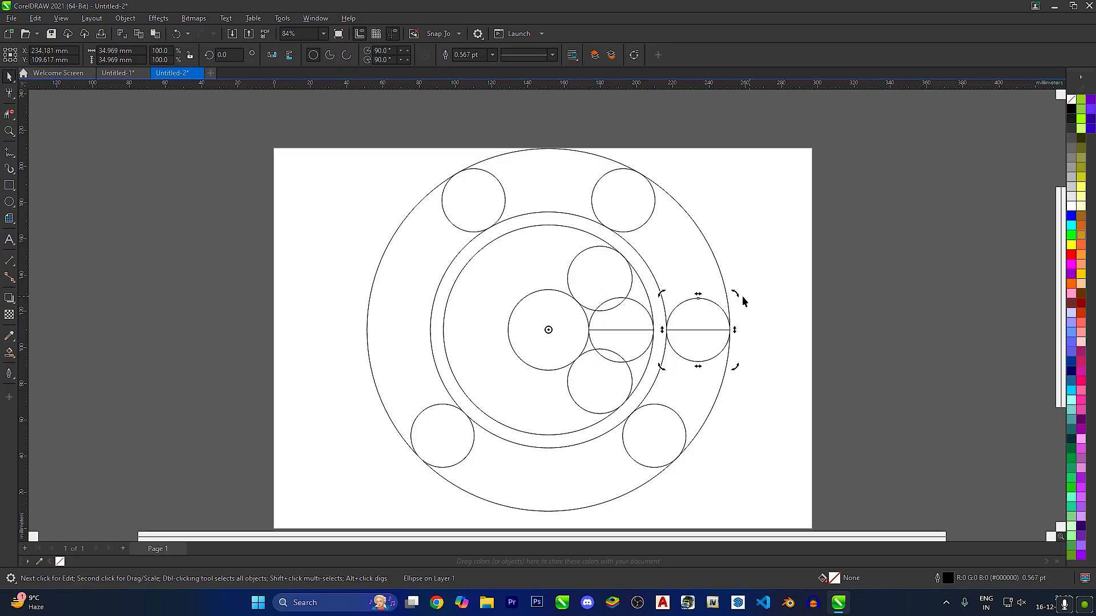
drag(737, 298, 712, 215)
right_click(711, 215)
click(745, 238)
Delete the two original small circles on the horizontal axis and the inner construction line.
click(706, 315)
key(Delete)
click(639, 337)
key(Delete)
click(643, 333)
key(Delete)
click(679, 331)
key(Delete)
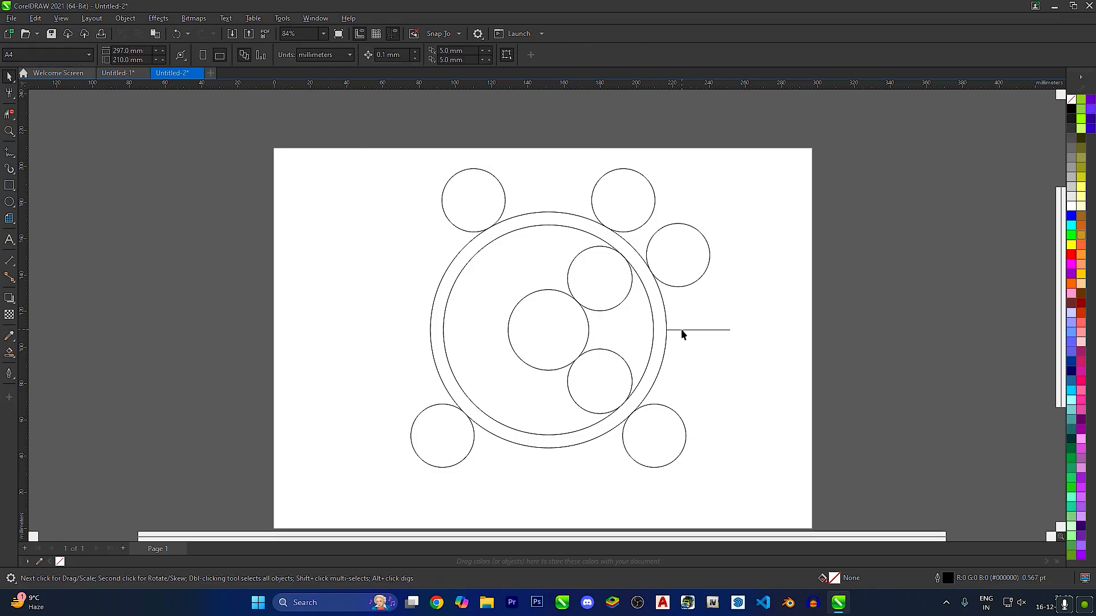
key(ctrl+z)
Delete the remaining horizontal construction line between the outer rings.
click(696, 333)
key(Delete)
drag(648, 345, 668, 331)
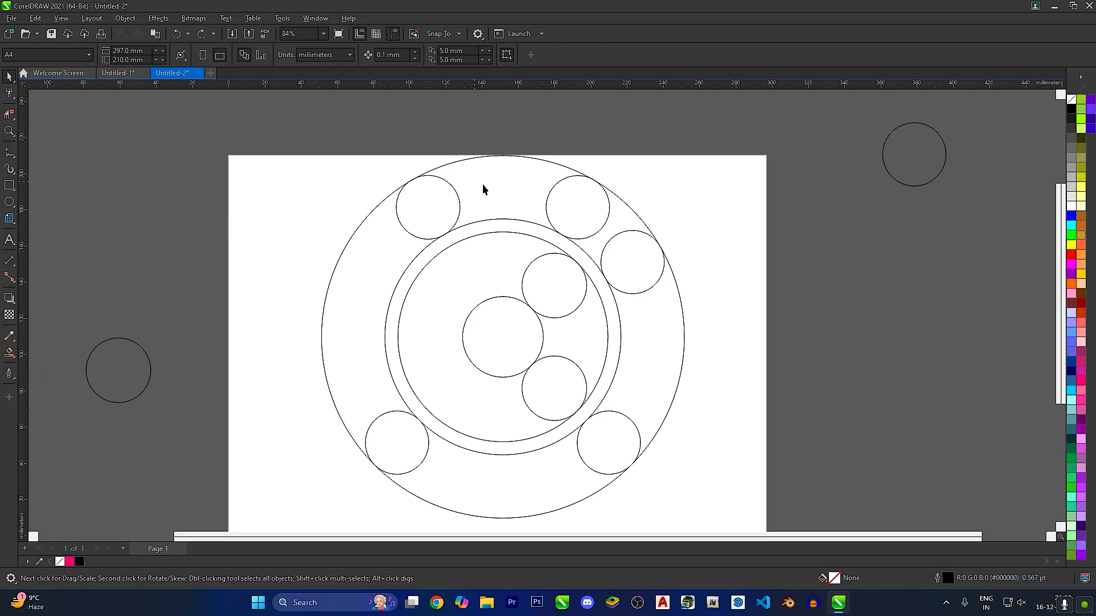
Remove the small circles' inward-facing arcs with Virtual Segment Delete, leaving rounded ends on the lower band, upper band and C shape.
drag(485, 186, 483, 180)
click(9, 115)
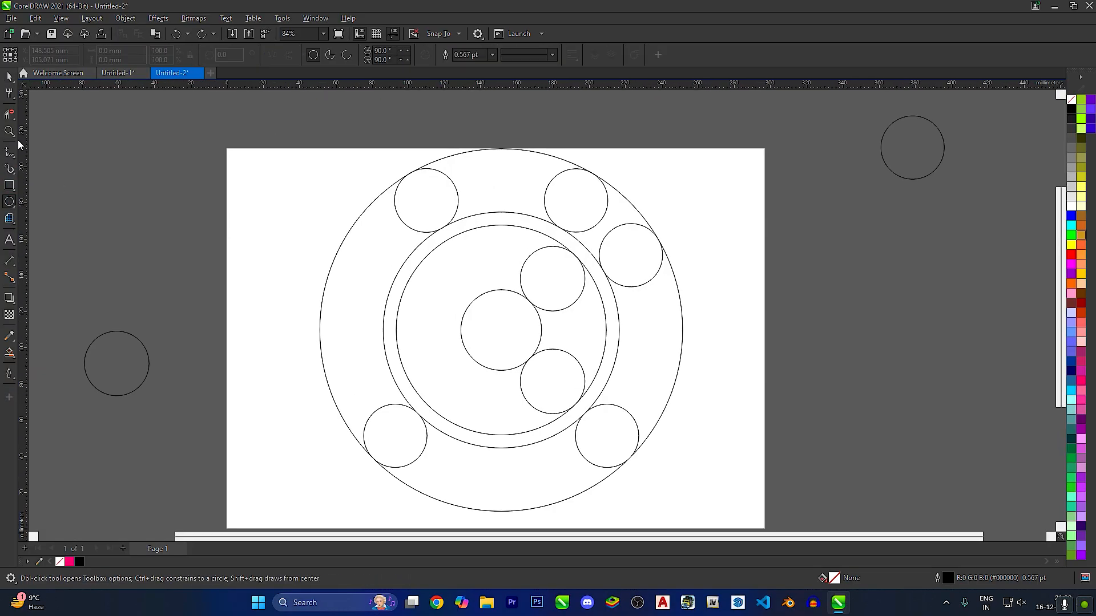
drag(398, 443, 423, 459)
drag(545, 467, 588, 458)
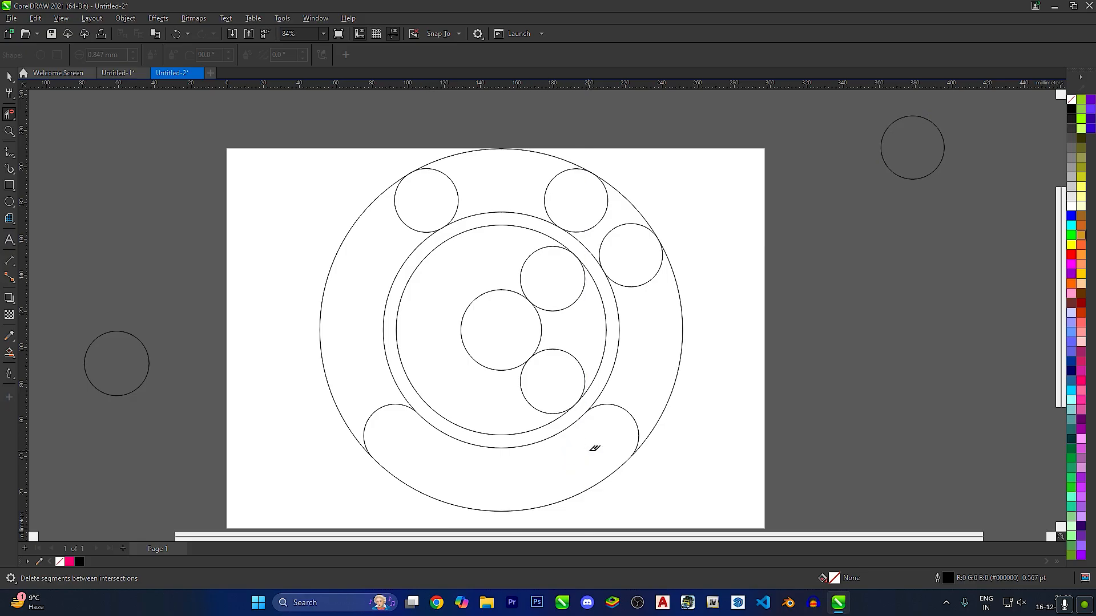
click(520, 381)
drag(437, 200, 457, 192)
drag(523, 195, 565, 194)
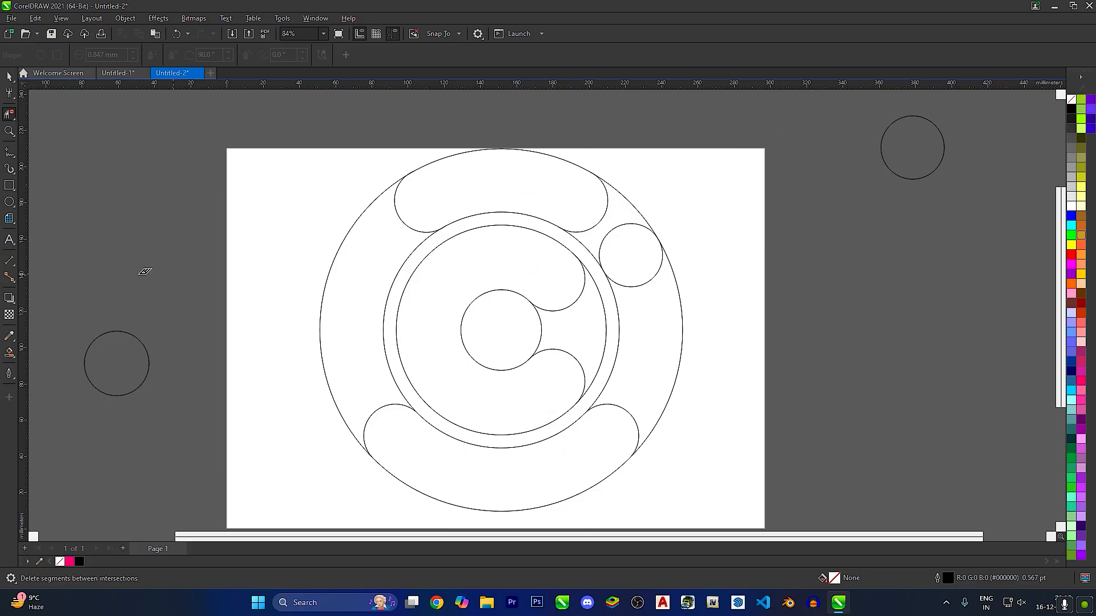
Smart Fill the lower band, the C shape, the upper band and the small right-hand circle with pink #FF006F.
click(9, 352)
click(464, 444)
click(480, 306)
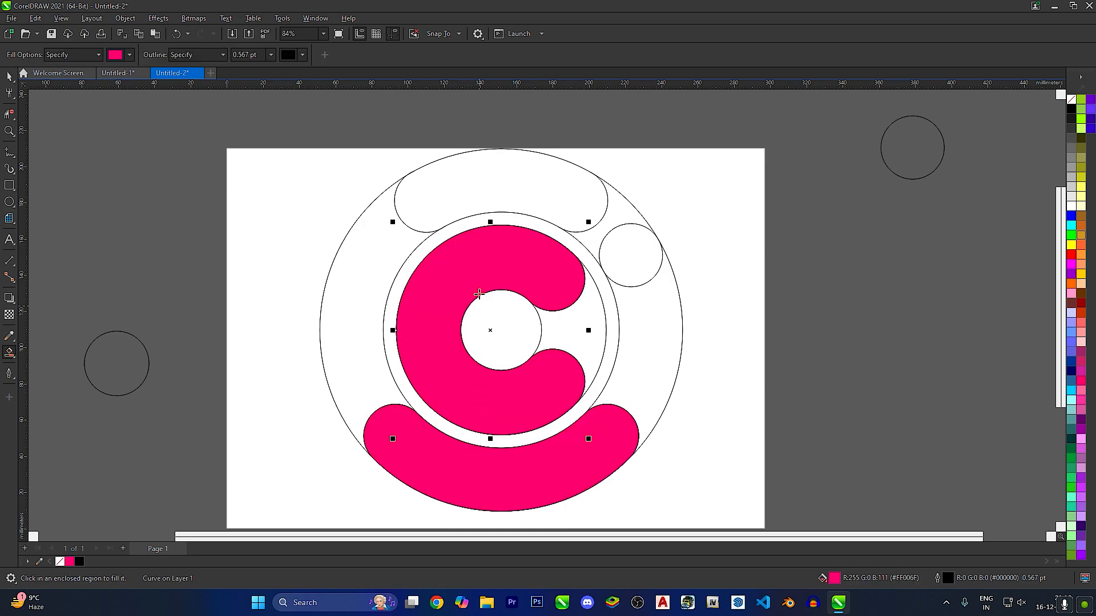
click(492, 192)
click(642, 280)
Delete the leftover ring outlines around the pink shapes.
scroll(643, 279, down, 1)
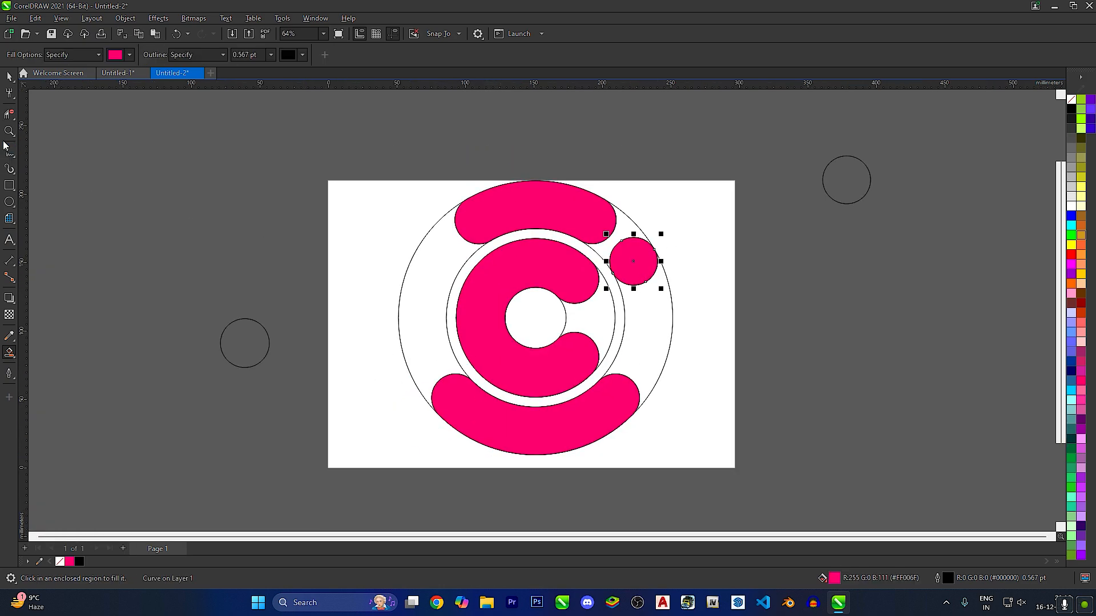
click(9, 76)
click(466, 330)
click(428, 318)
key(Delete)
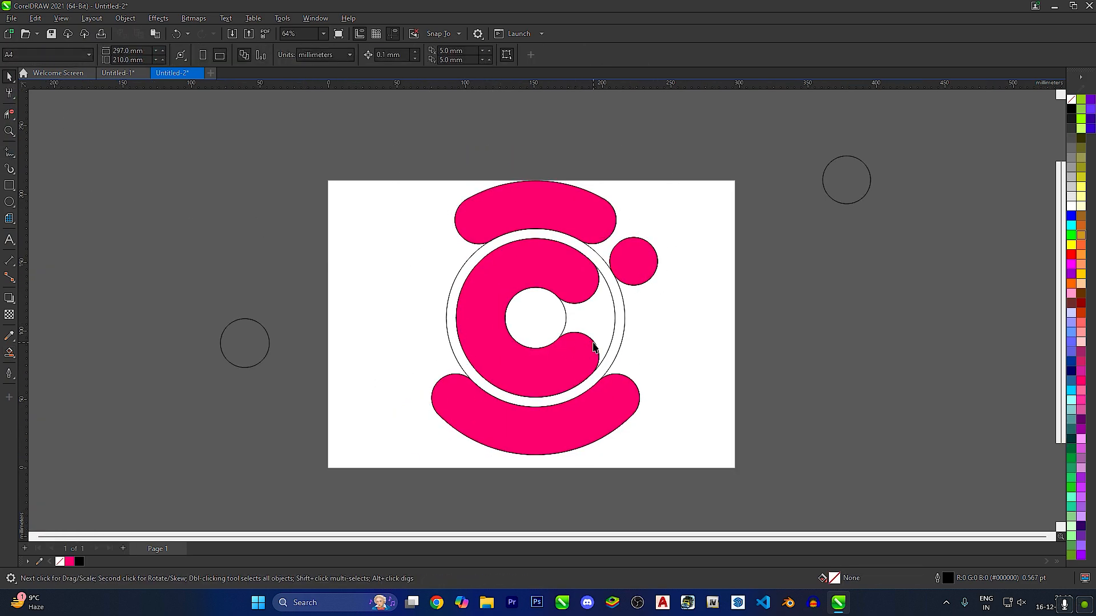
scroll(552, 301, down, 1)
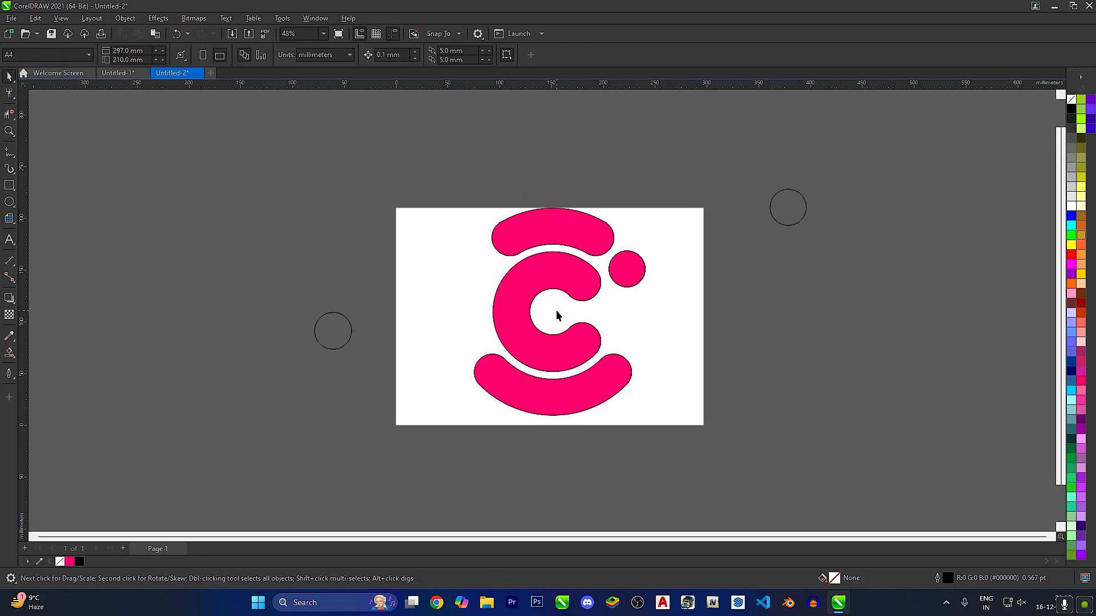
Draw a horizontal line about 228 mm long from the lower edge of the C's upper terminal toward the right.
scroll(565, 297, up, 1)
scroll(606, 278, up, 1)
scroll(592, 300, up, 2)
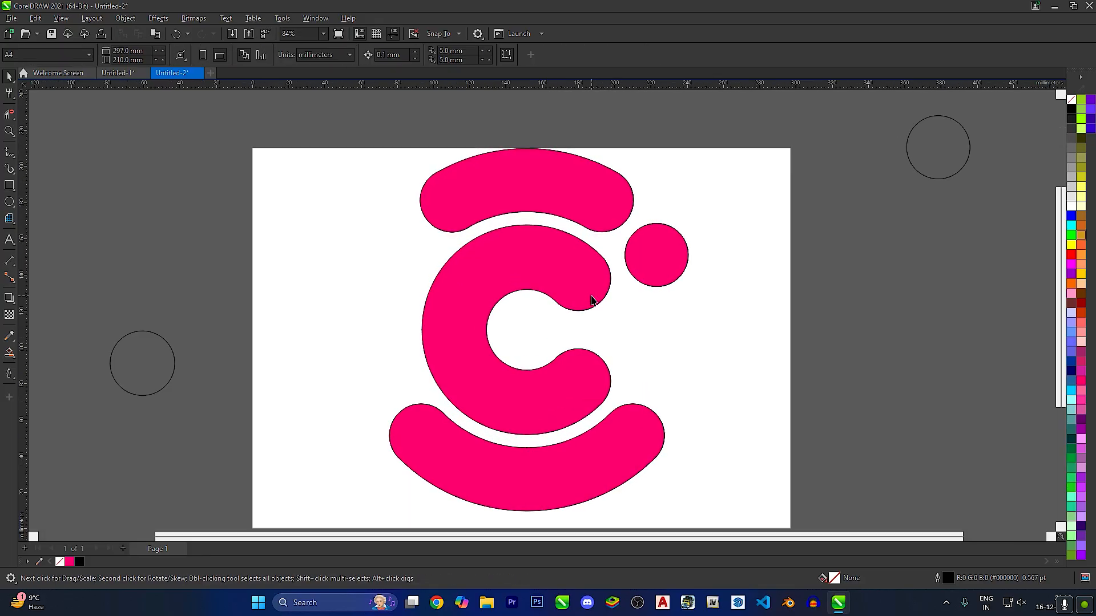
scroll(591, 300, down, 1)
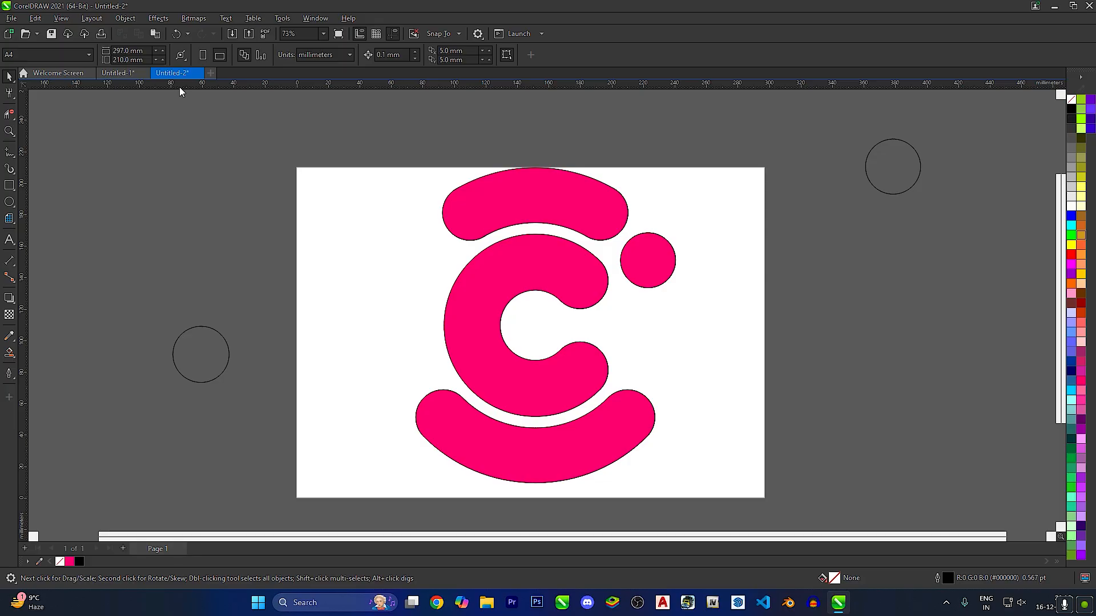
click(9, 152)
click(575, 308)
double_click(759, 308)
click(943, 308)
key(space)
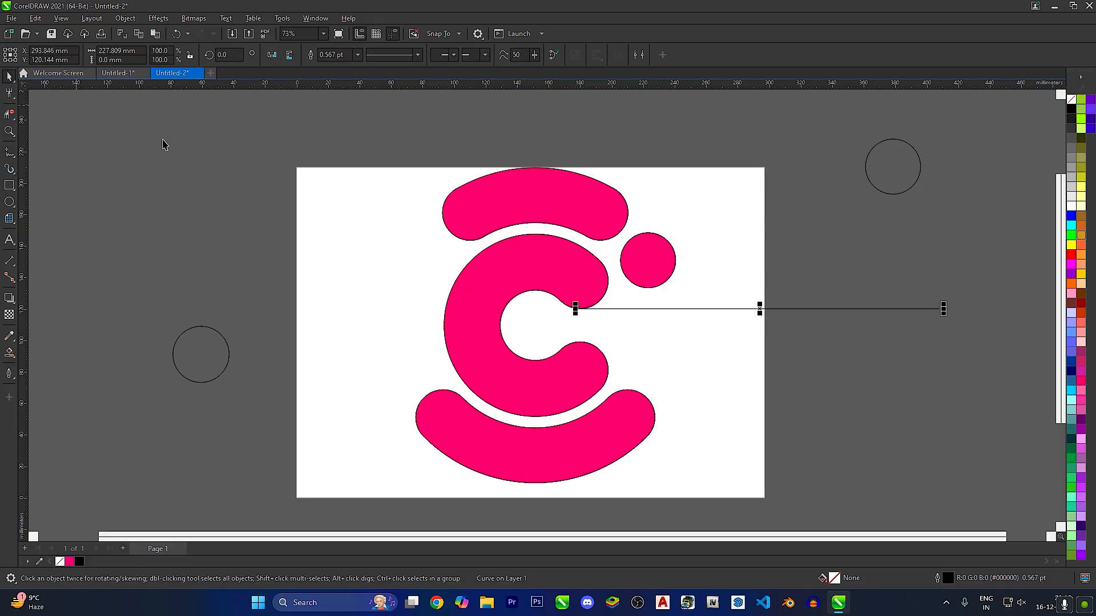
Place the line and a copy at the C's inner and outer top edges, and move the grouped pair down to the upper terminal's lower edge.
drag(817, 311, 538, 235)
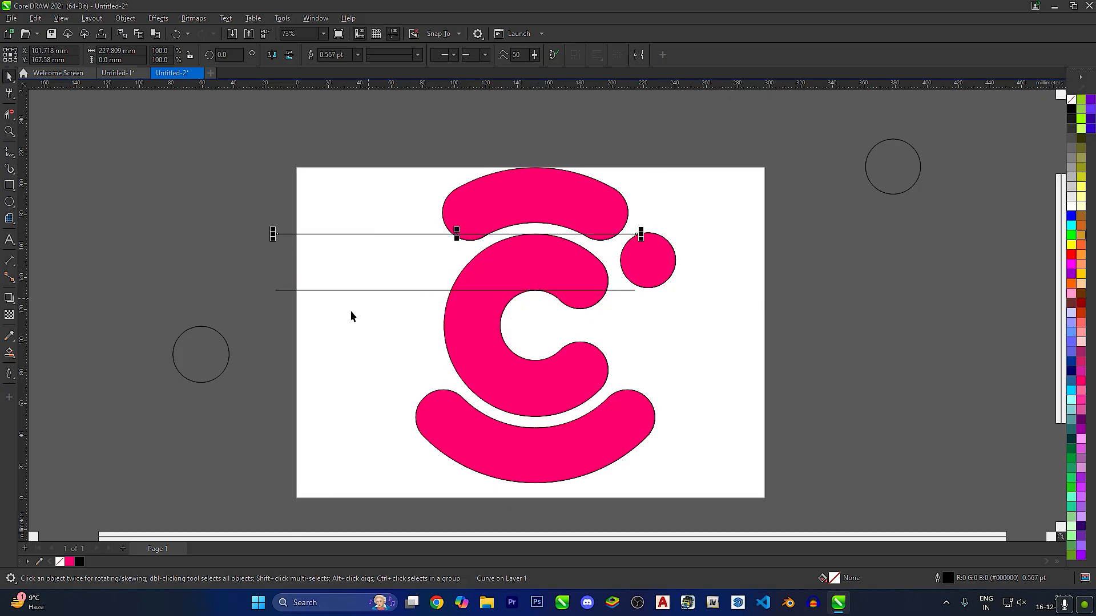
shift+click(345, 290)
drag(240, 209, 398, 296)
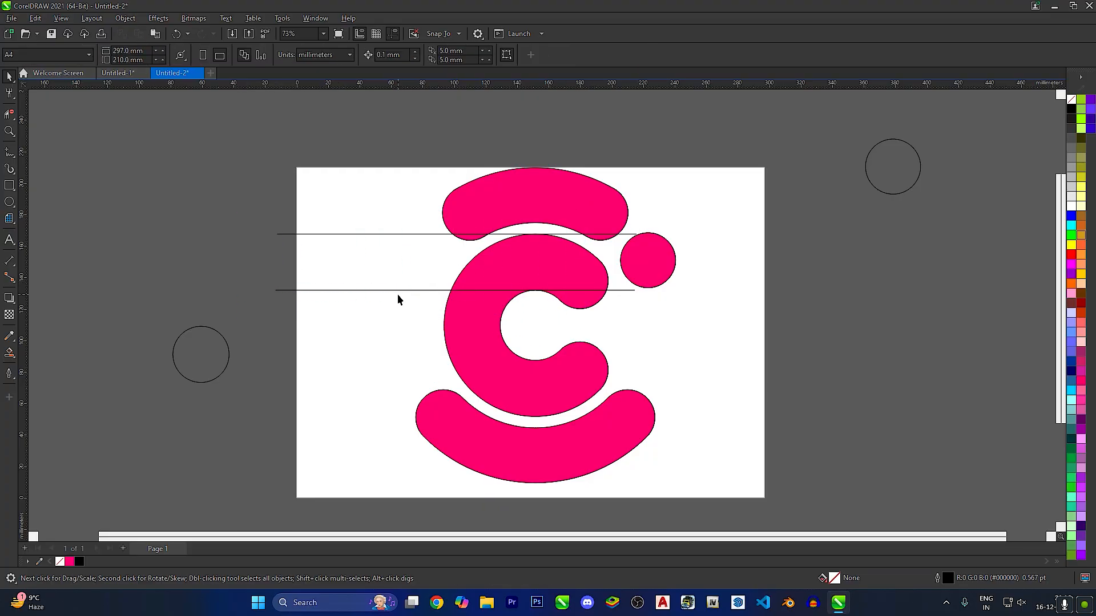
drag(525, 291, 577, 309)
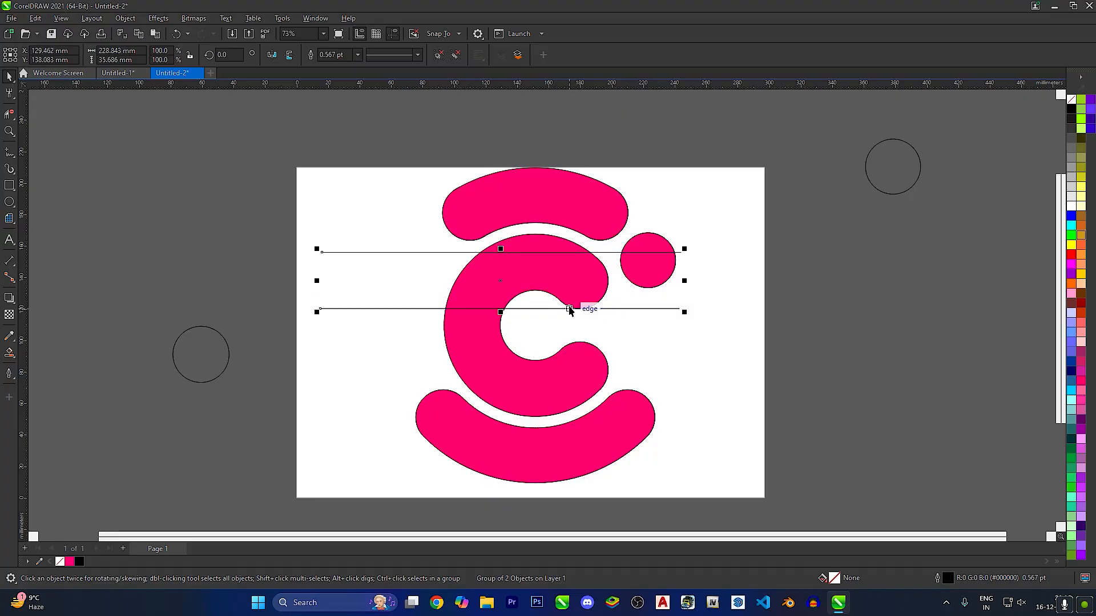
click(303, 330)
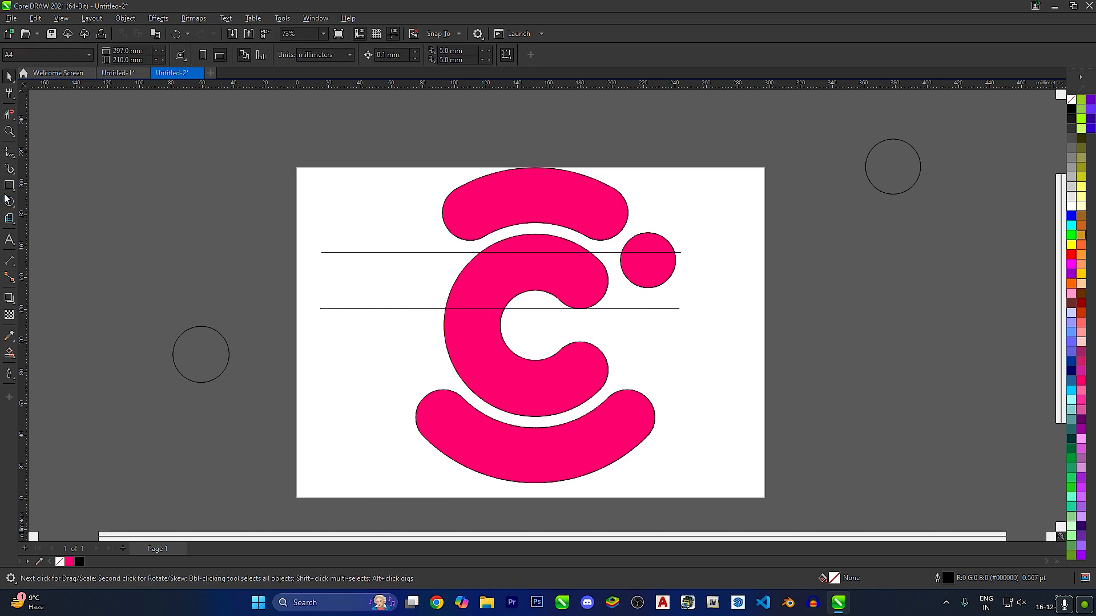
Draw a vertical line connecting the left ends of the two horizontal lines, and snap its lower node onto the lower line.
click(10, 153)
click(322, 251)
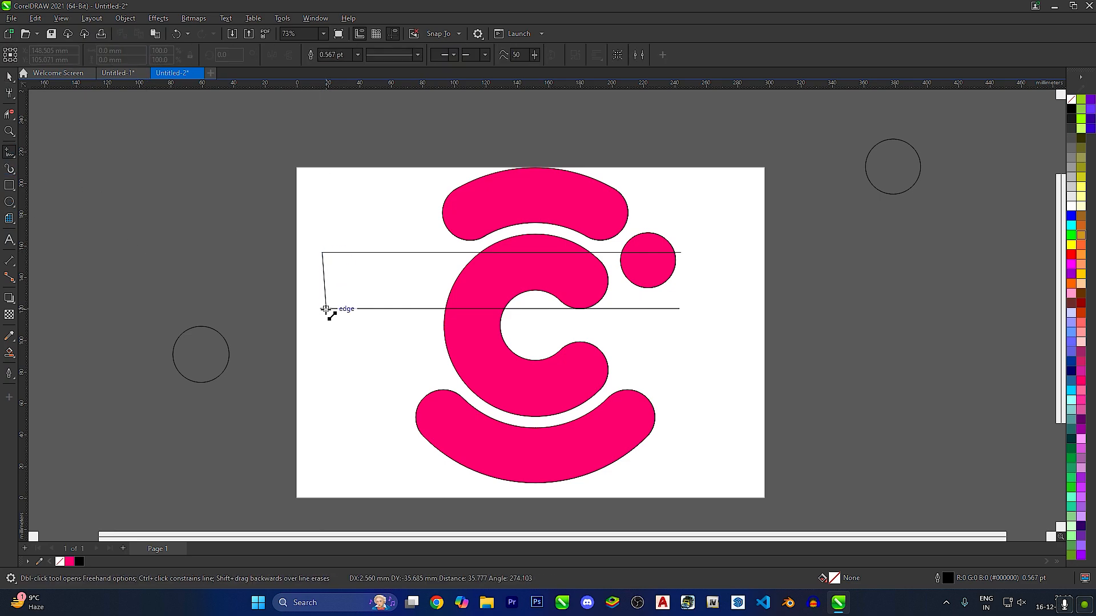
click(322, 309)
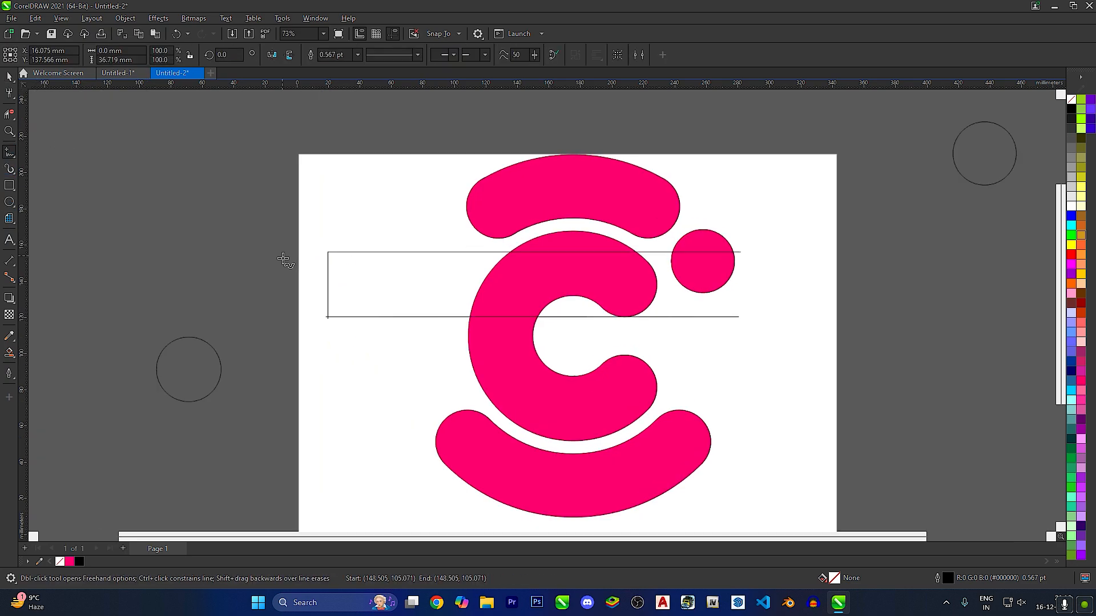
scroll(288, 262, up, 4)
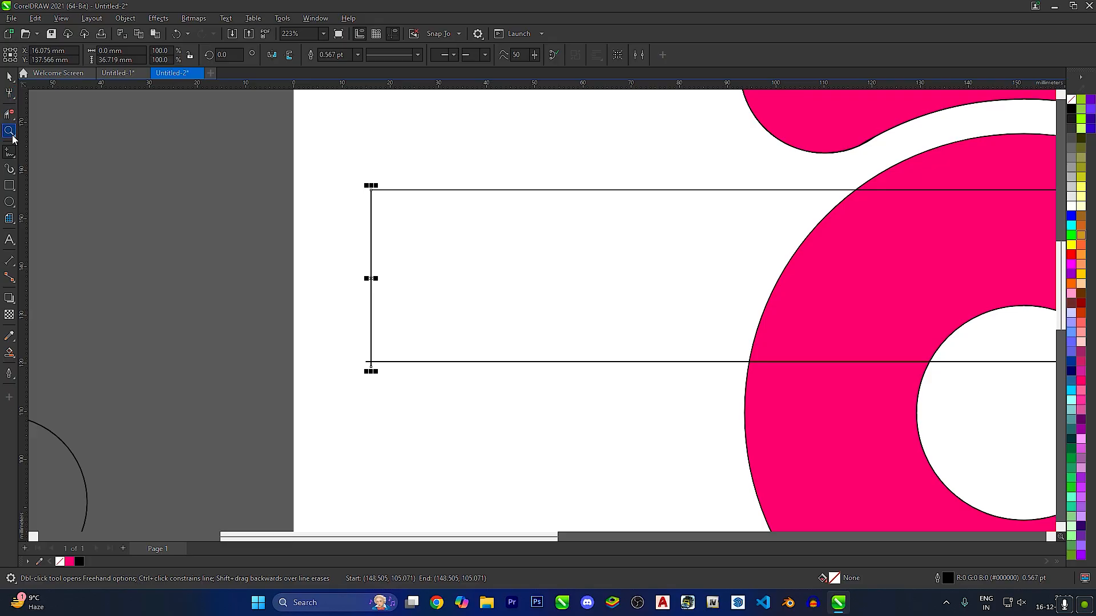
click(9, 78)
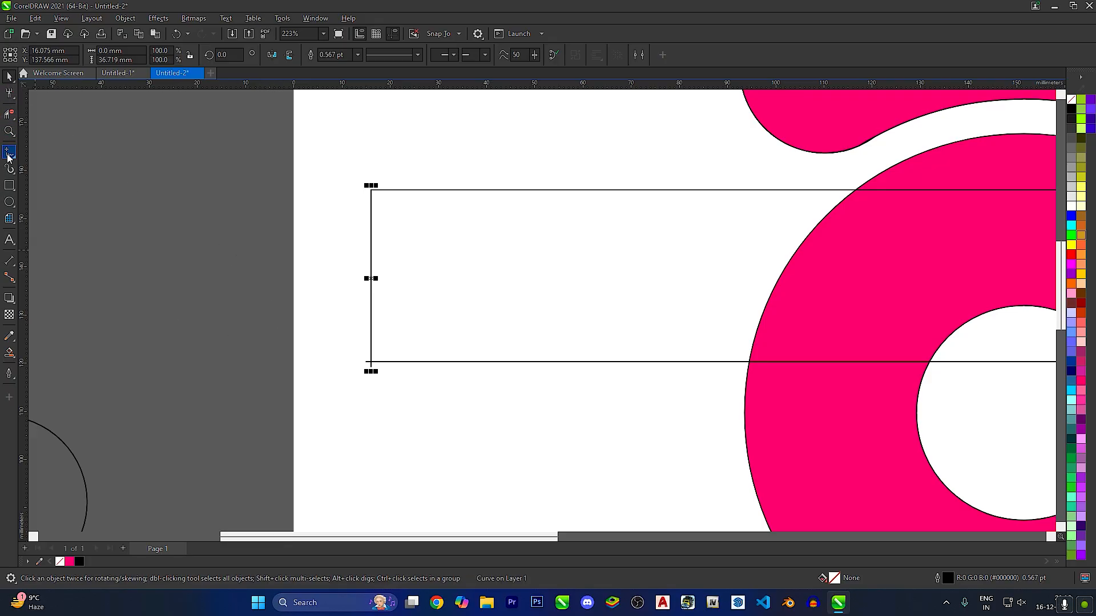
click(11, 94)
click(43, 94)
drag(370, 366, 372, 362)
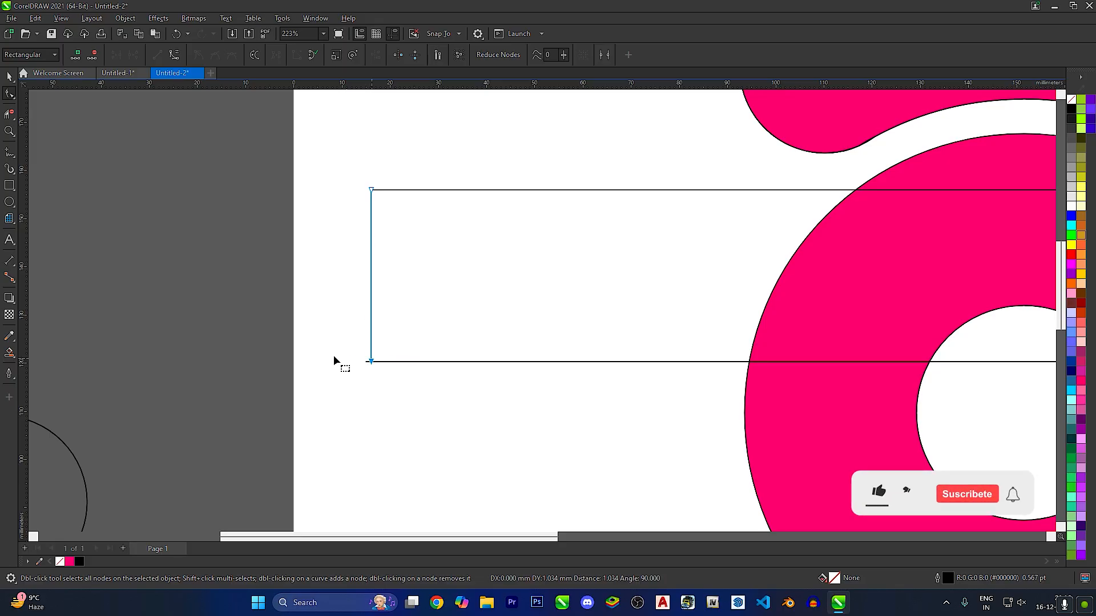
Draw a circle about 35.7 mm across centred on the vertical line, and move it right until its left edge meets that line.
key(F7)
drag(371, 275, 372, 190)
key(space)
scroll(167, 133, down, 4)
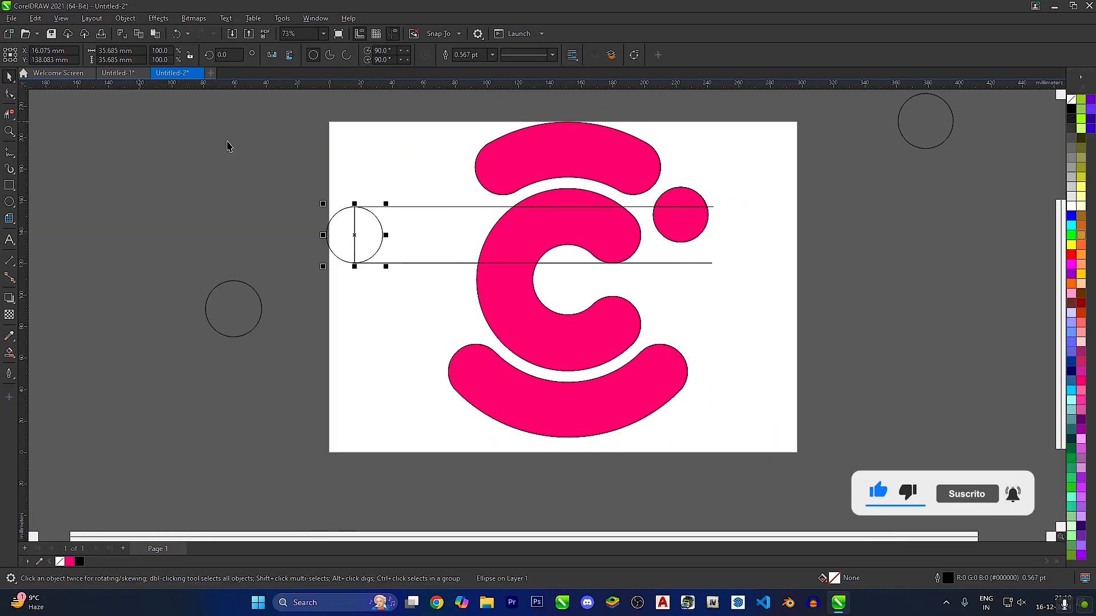
scroll(394, 183, up, 1)
drag(341, 254, 369, 245)
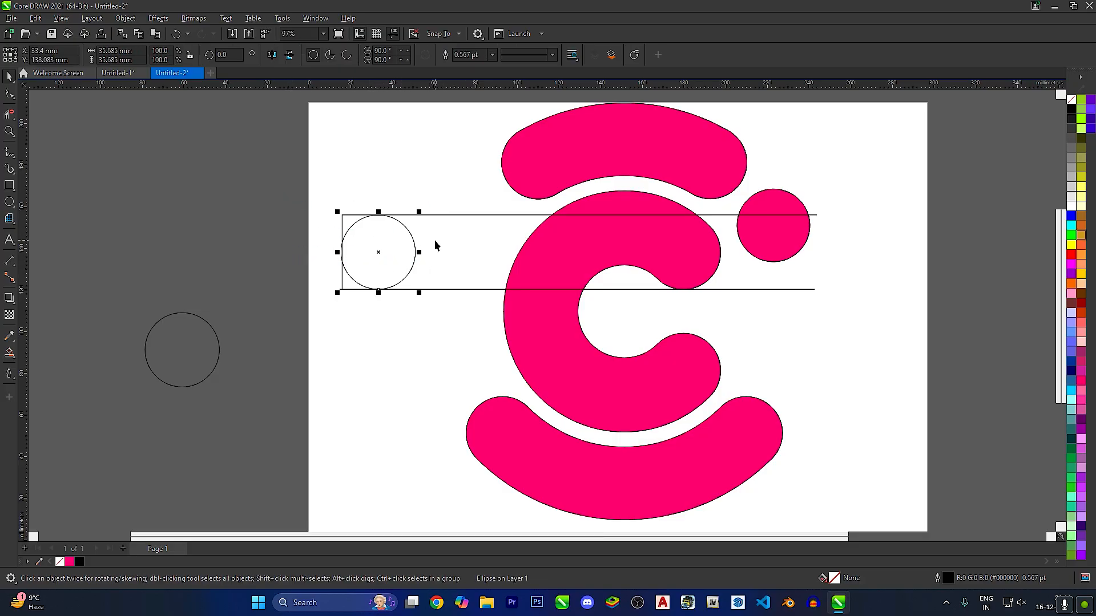
Place a copy of the circle and both horizontal lines about 45.5 mm lower.
shift+click(443, 214)
drag(448, 214, 449, 311)
right_click(449, 312)
Place a copy of the lower circle just to its right, and nudge the left circle slightly rightward.
click(384, 366)
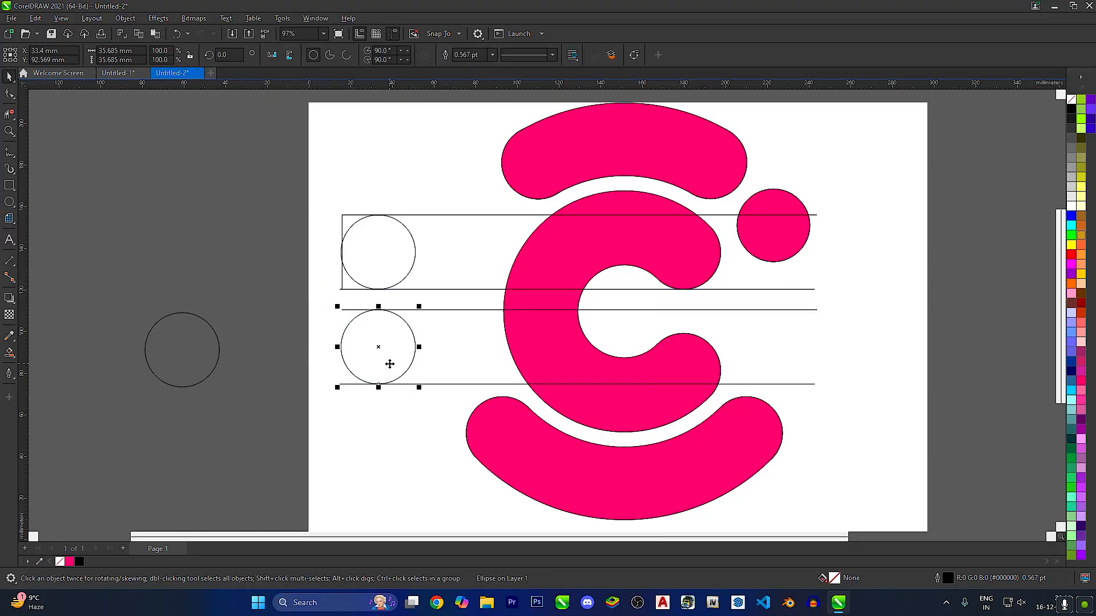
mouse_move(380, 349)
mouse_down()
mouse_move(457, 348)
mouse_move(374, 344)
mouse_up()
click(470, 350)
drag(470, 350, 477, 350)
click(409, 358)
key(Right)
key(Right)
key(Right)
key(Right)
key(Right)
key(Right)
key(Right)
key(Right)
key(Right)
key(Right)
key(Right)
key(Right)
key(Right)
key(Right)
key(Right)
key(Right)
key(Right)
key(Right)
key(Right)
key(Right)
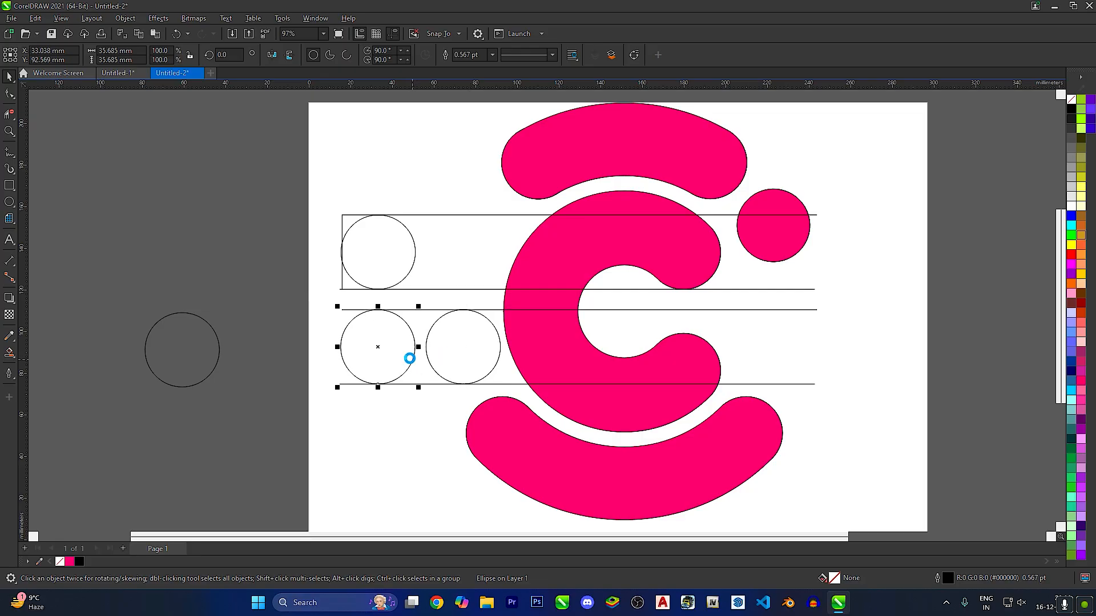
click(352, 426)
Delete the virtual segments inside the bars where the circles, the horizontal lines and the C's left edge overlap.
click(10, 115)
click(415, 253)
drag(535, 256, 537, 258)
mouse_move(497, 329)
mouse_down()
mouse_move(563, 324)
mouse_move(560, 281)
mouse_up()
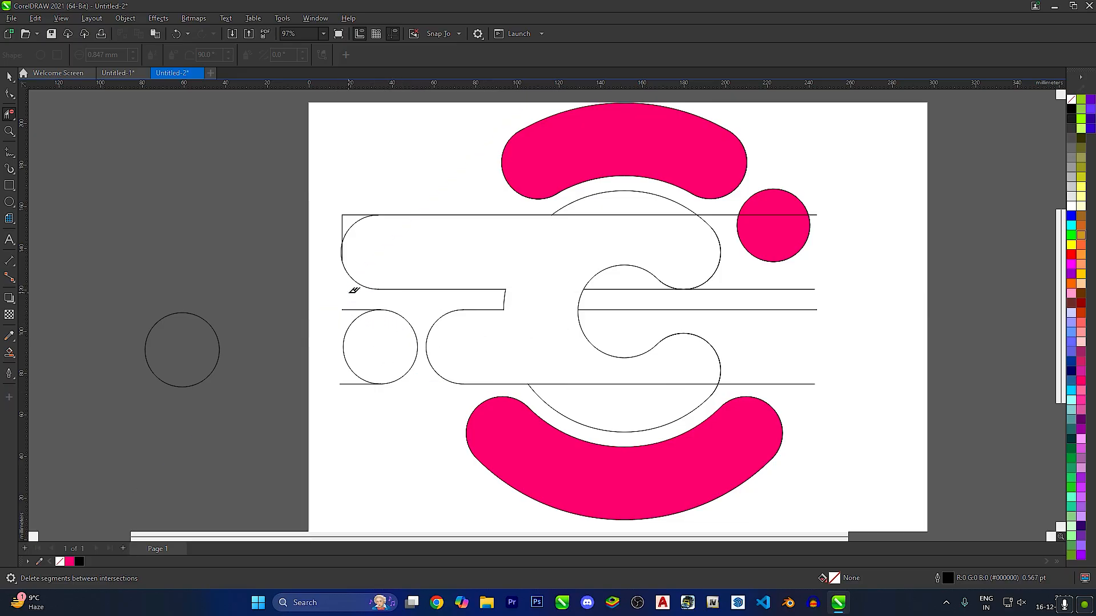
Undo the removal of the upper bar's left arc, and delete the straight vertical segment there and the line remnants crossing the C.
scroll(342, 250, up, 5)
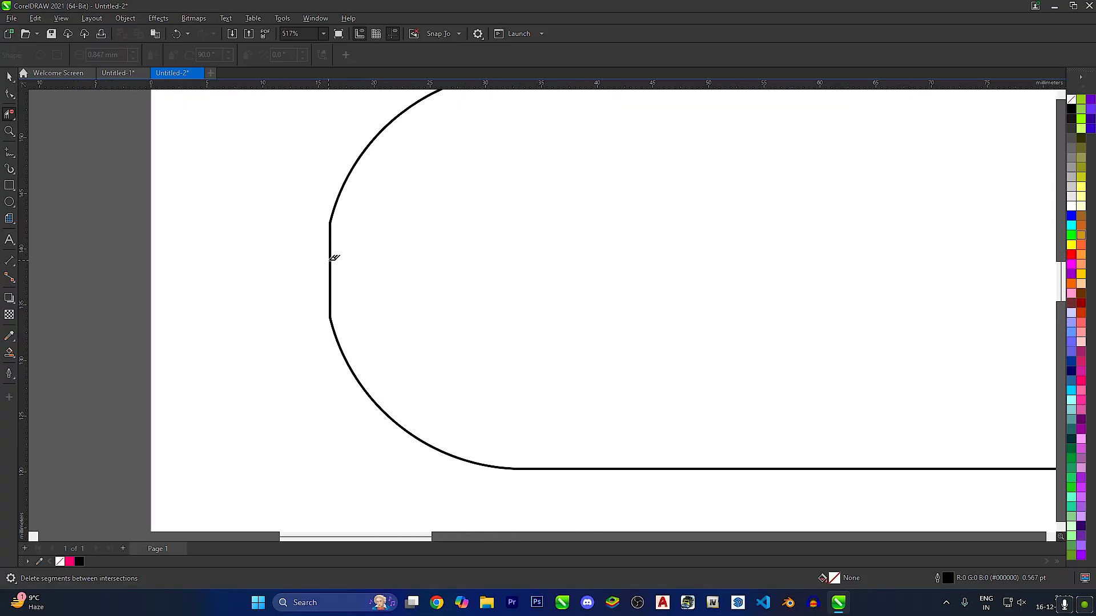
scroll(334, 257, up, 1)
key(ctrl+z)
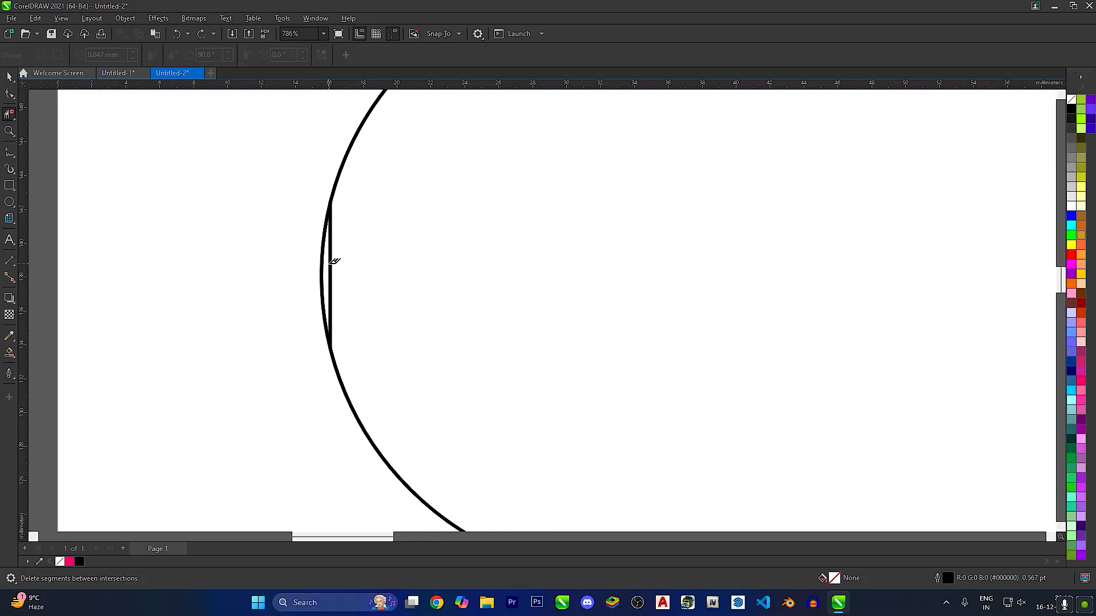
click(334, 261)
scroll(354, 251, down, 3)
scroll(363, 300, down, 3)
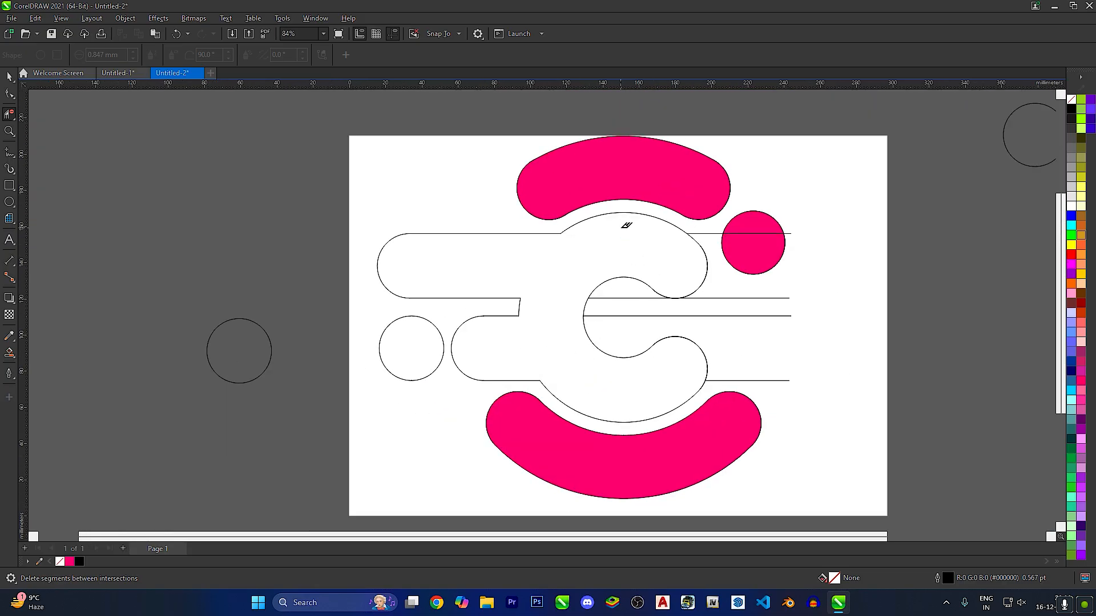
click(9, 76)
click(620, 316)
key(Delete)
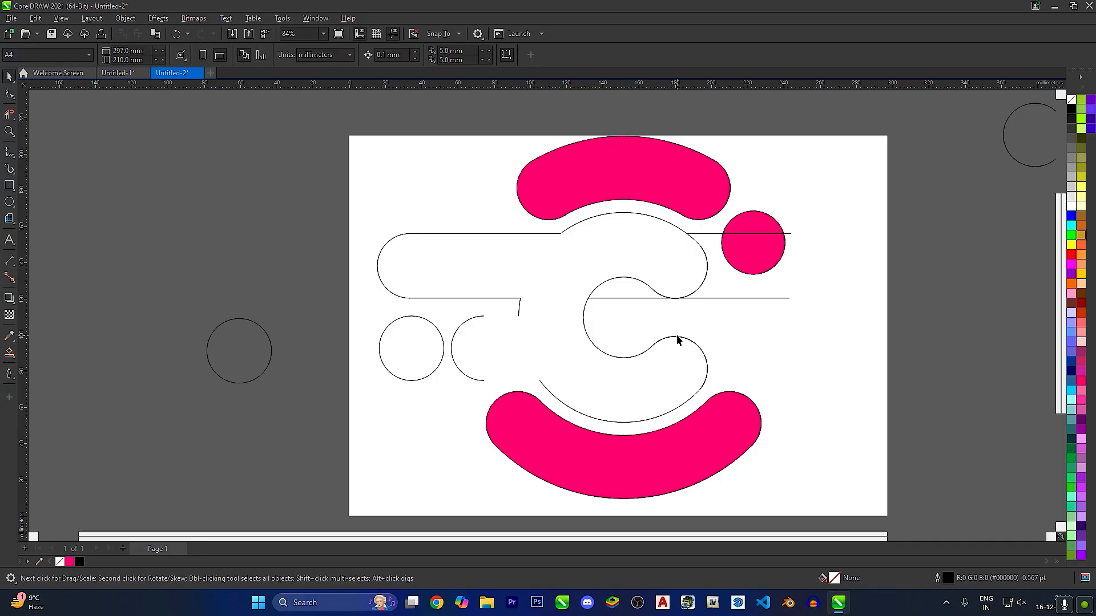
key(ctrl+z)
Smart Fill the C shape with its two bars and the separate left circle with pink #FF006F.
click(9, 353)
click(493, 353)
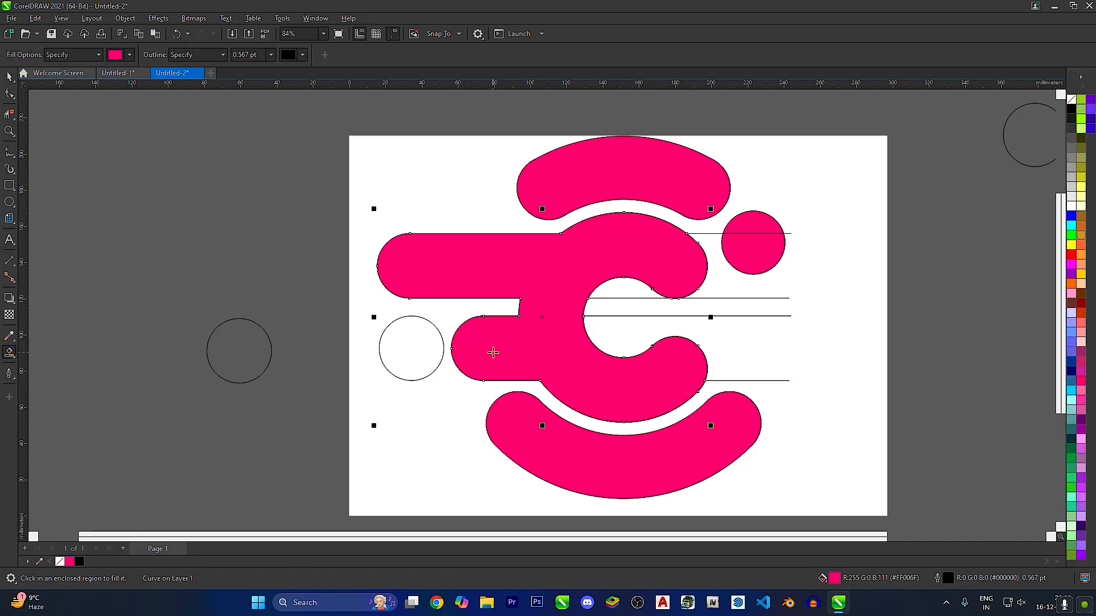
click(425, 364)
scroll(484, 314, down, 1)
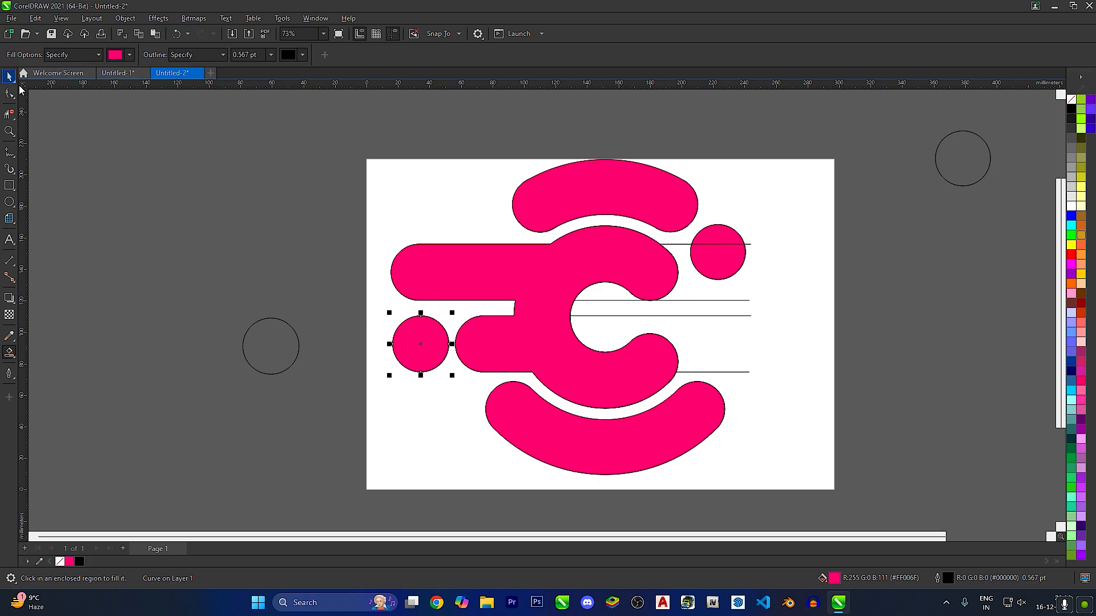
Delete all leftover lines, arcs and construction circles, keeping only the five pink shapes on the page.
shift+click(504, 347)
shift+click(583, 202)
shift+click(608, 461)
shift+click(723, 260)
scroll(724, 259, down, 5)
click(324, 136)
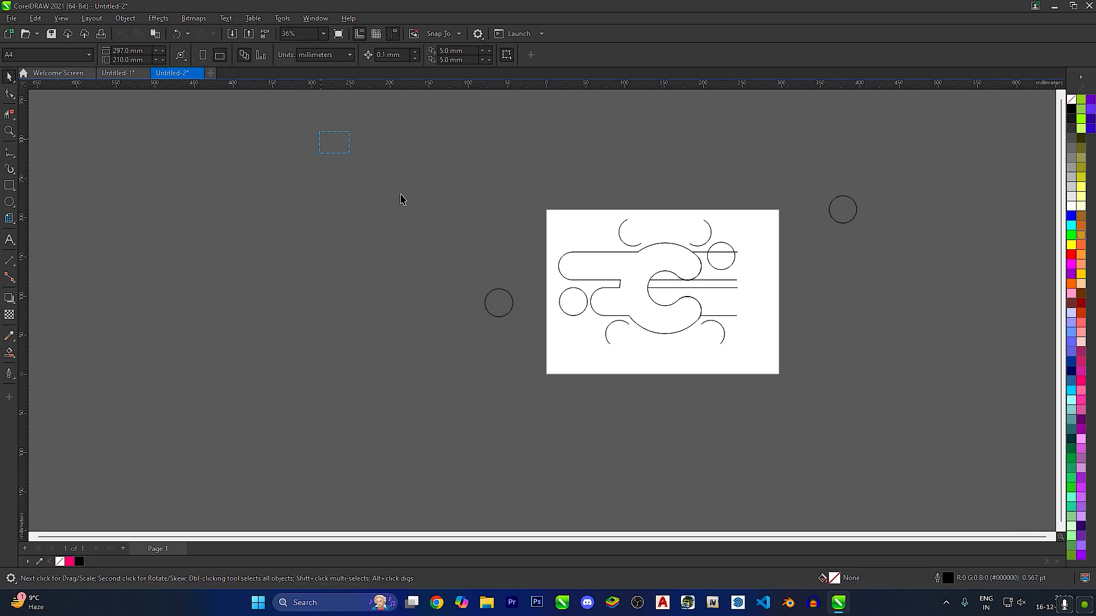
drag(903, 436, 903, 436)
key(Delete)
scroll(837, 287, up, 2)
key(ctrl+z)
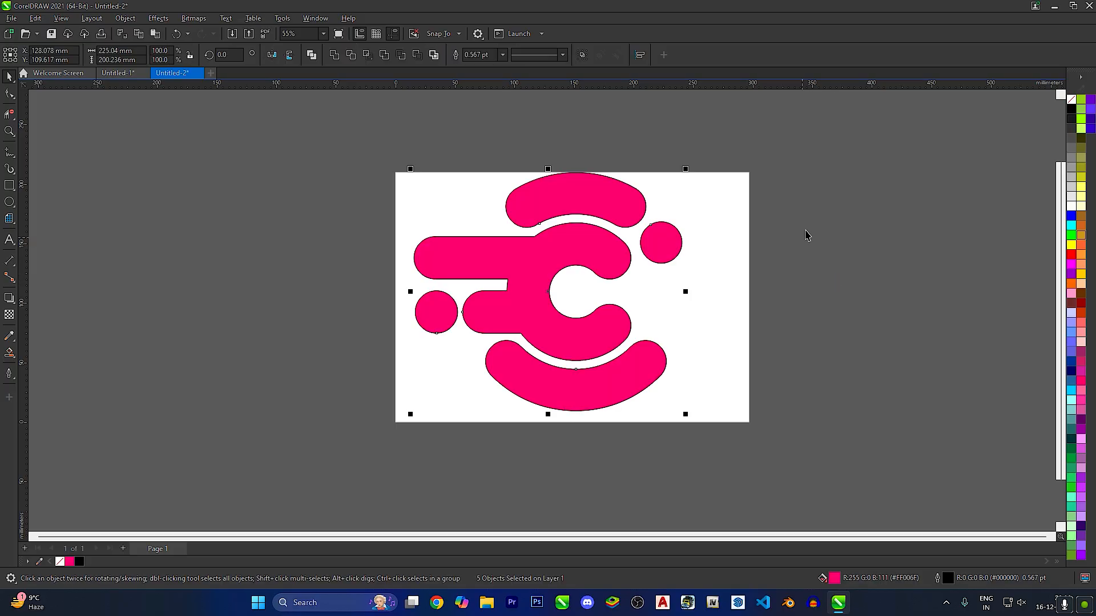
Scale the whole logo down to 96.8%, and fill the C shape and the left dot with blue.
scroll(811, 231, up, 1)
drag(669, 449, 618, 413)
click(580, 340)
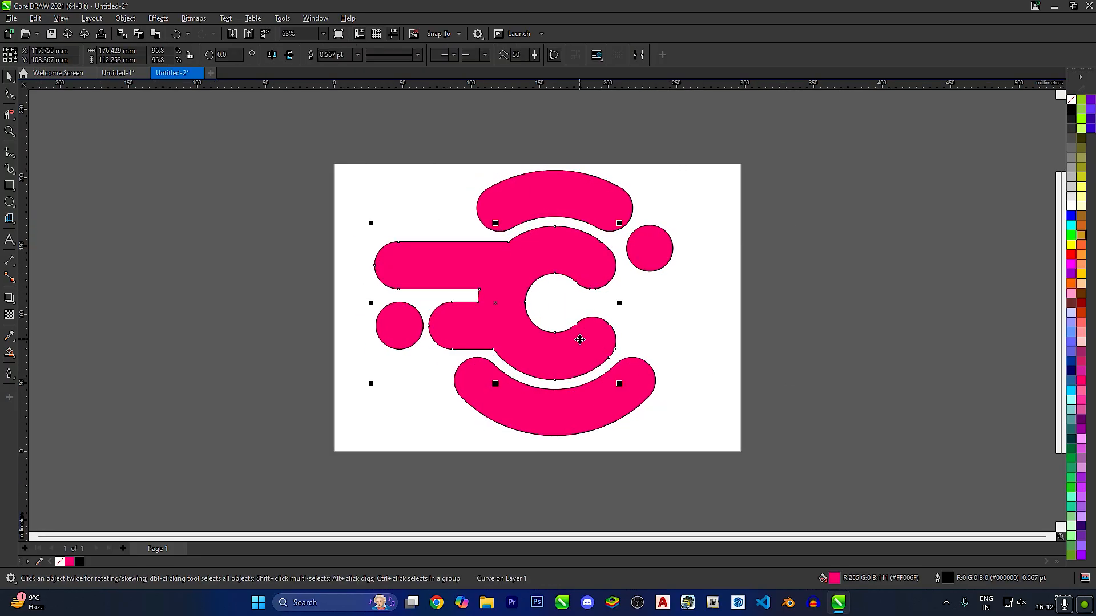
shift+click(398, 335)
click(1072, 217)
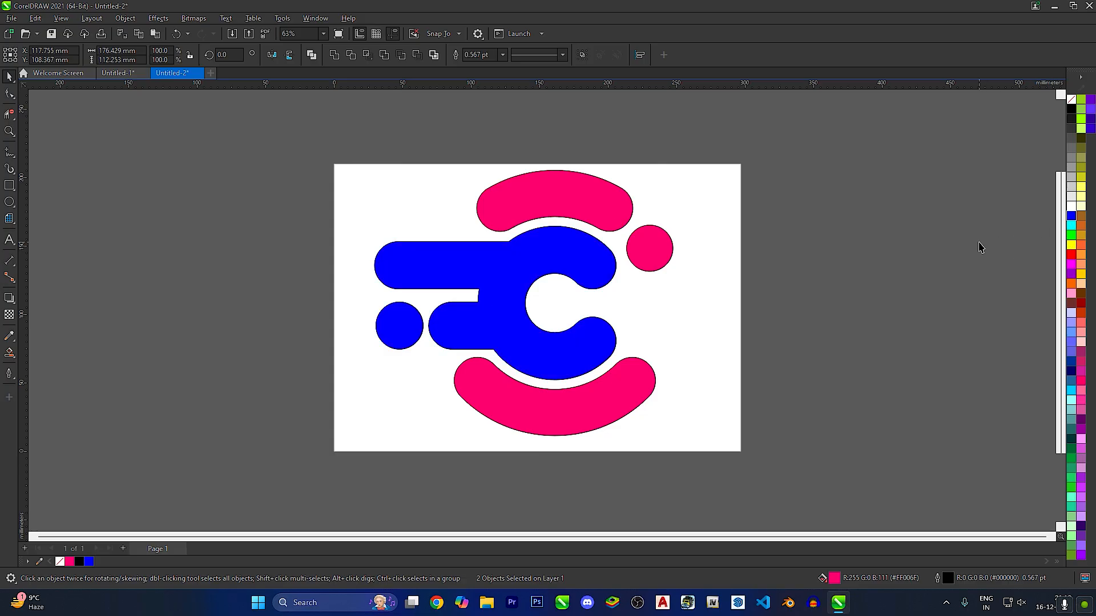
Fill the right dot and the upper and lower curved bands with red.
click(659, 242)
shift+click(609, 217)
shift+click(616, 403)
click(1072, 254)
Apply a to-center Contour with 0.025 mm offset and cyan outline and fill to the C shape and the left dot.
scroll(692, 301, down, 2)
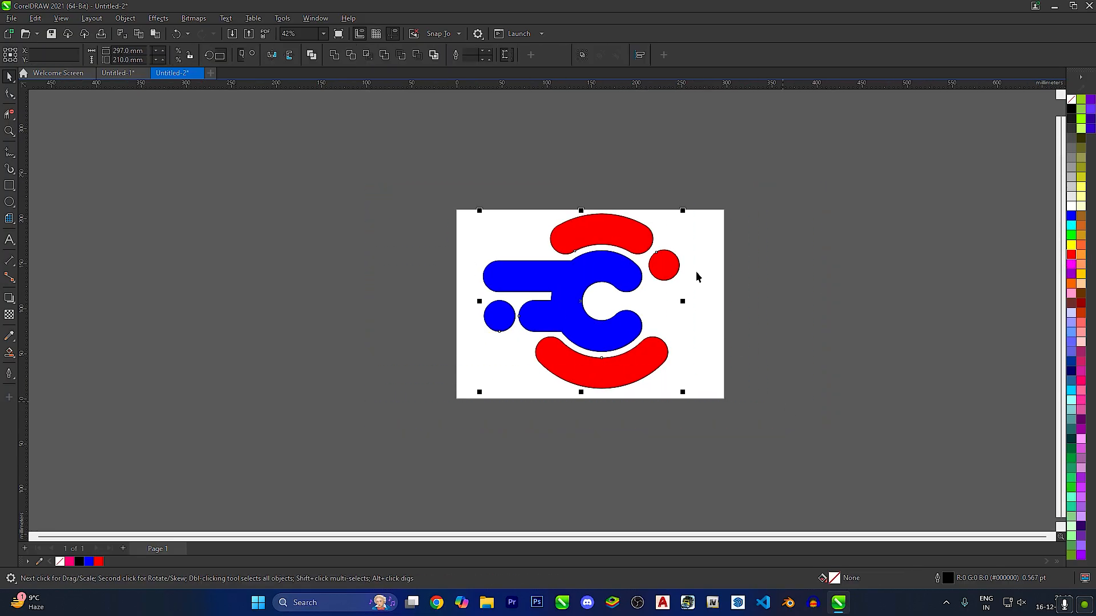
scroll(697, 278, up, 2)
click(140, 20)
mouse_move(159, 18)
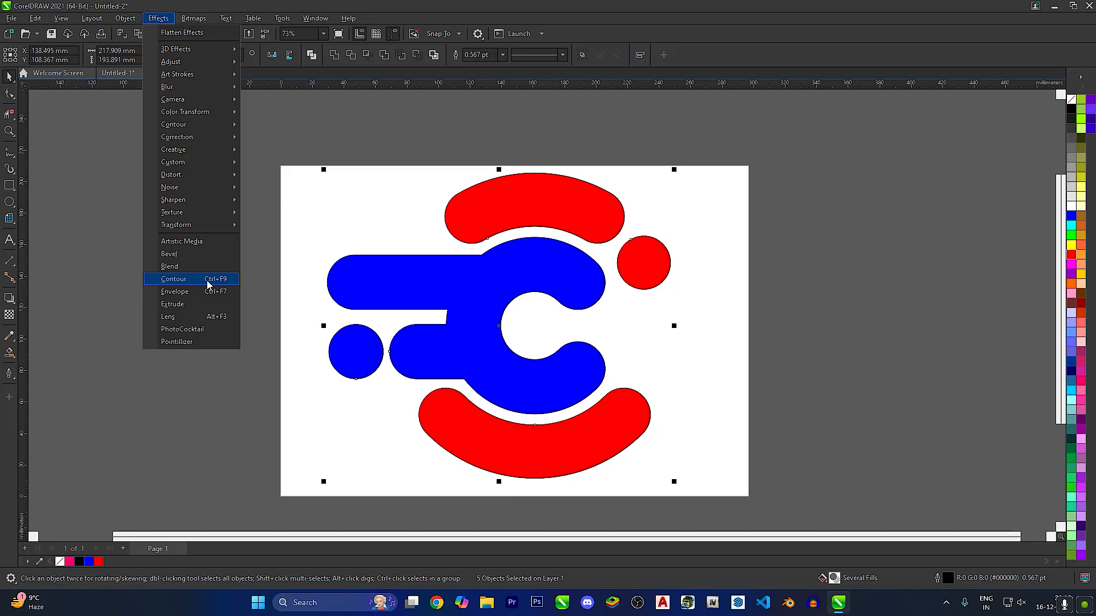
click(173, 279)
click(910, 392)
click(258, 366)
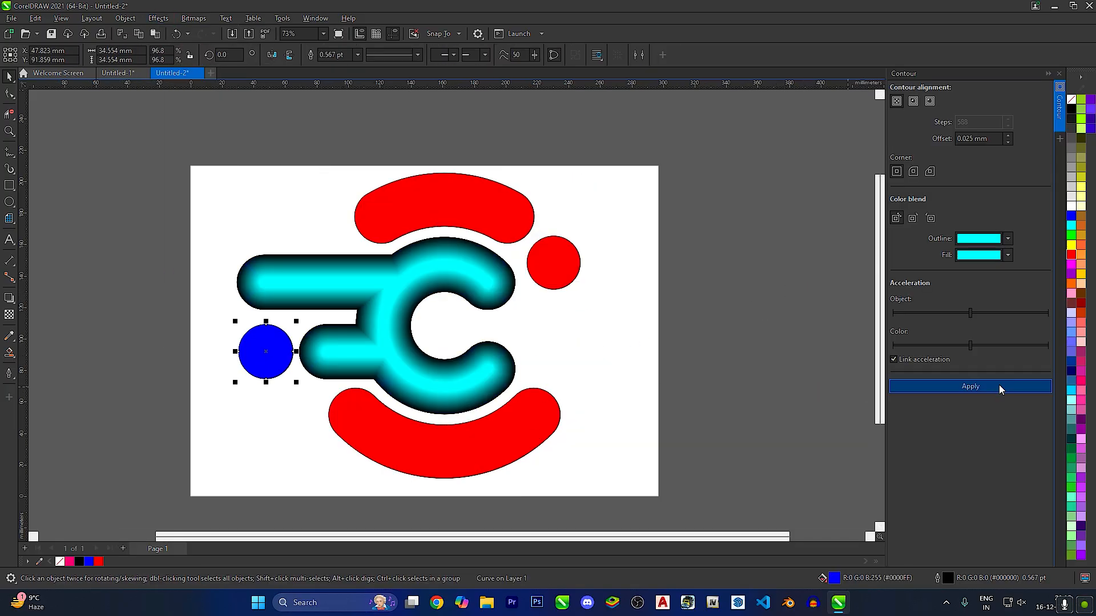
click(999, 389)
Remove the outline colour from the contoured left dot and C shape.
right_click(1071, 98)
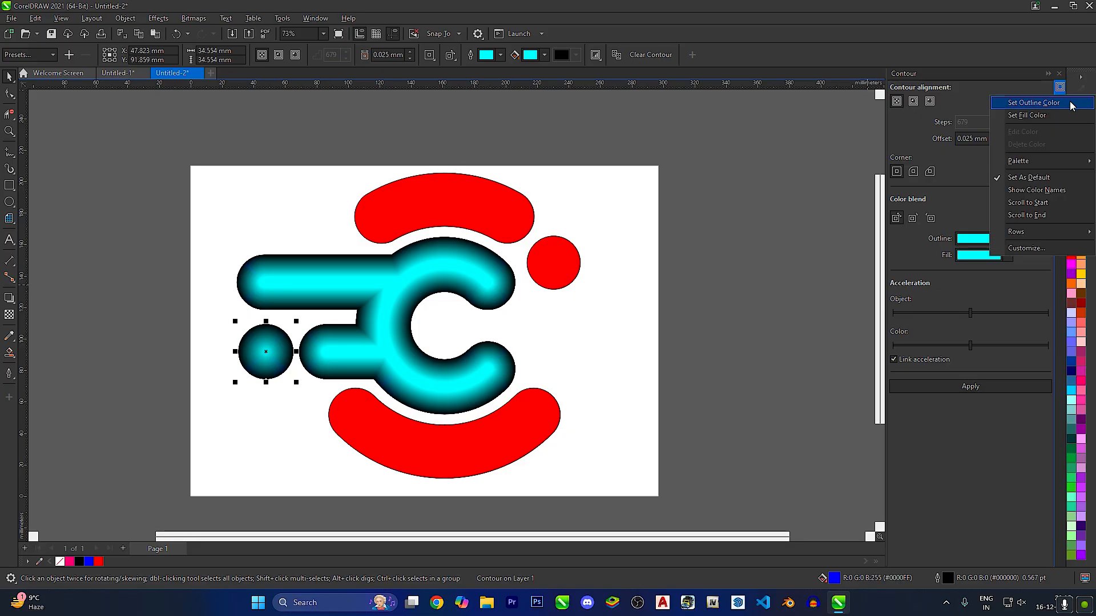
click(1069, 104)
click(398, 346)
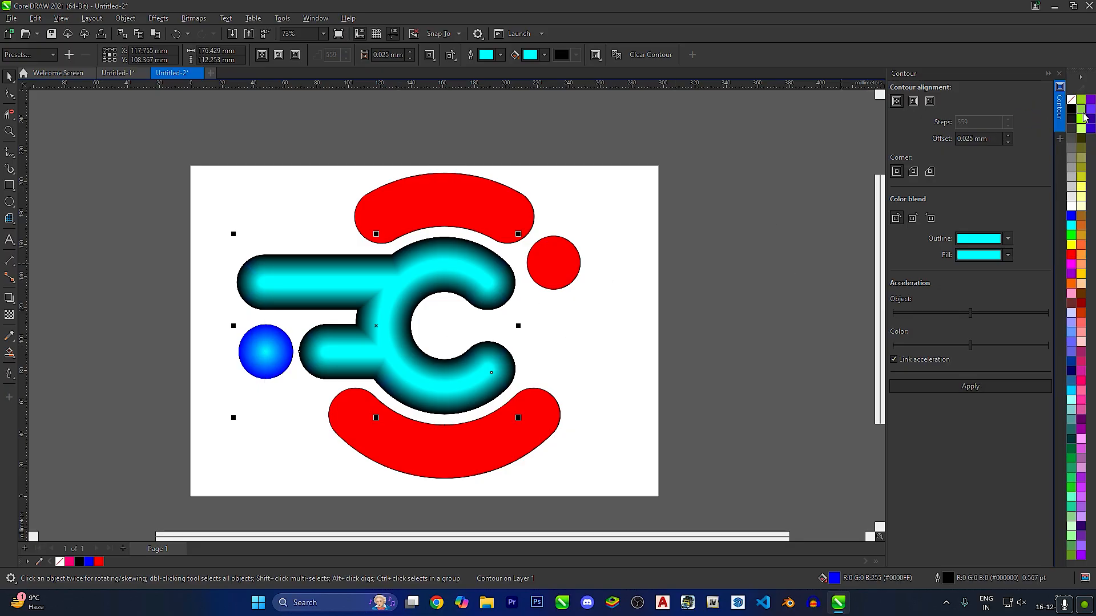
right_click(1071, 99)
click(1071, 105)
Apply a to-center Contour to the right dot with its outline and fill colours set to yellow.
click(548, 255)
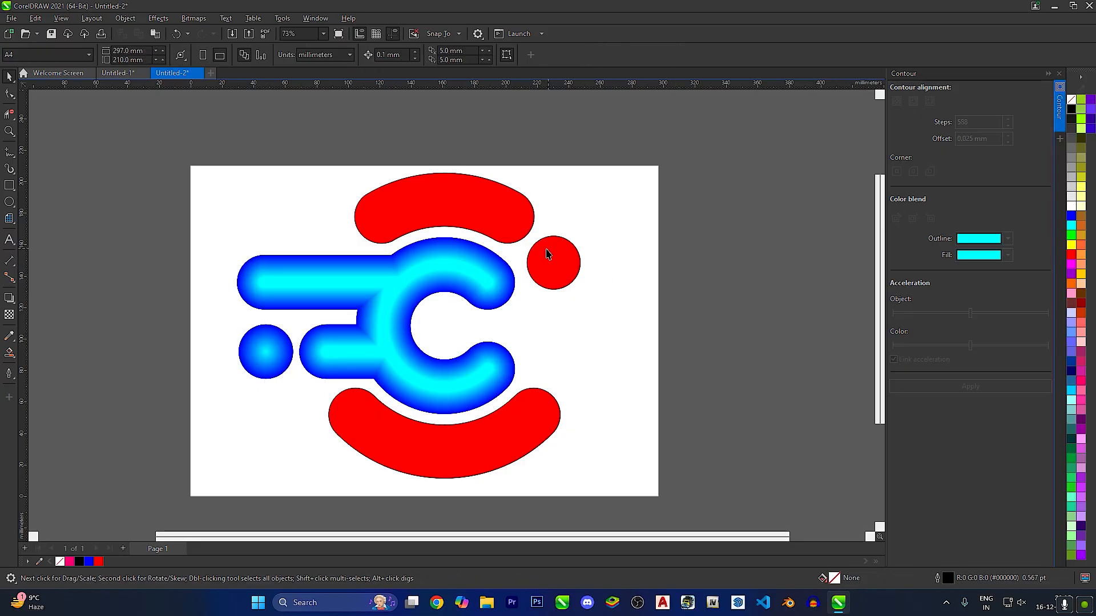
click(1008, 239)
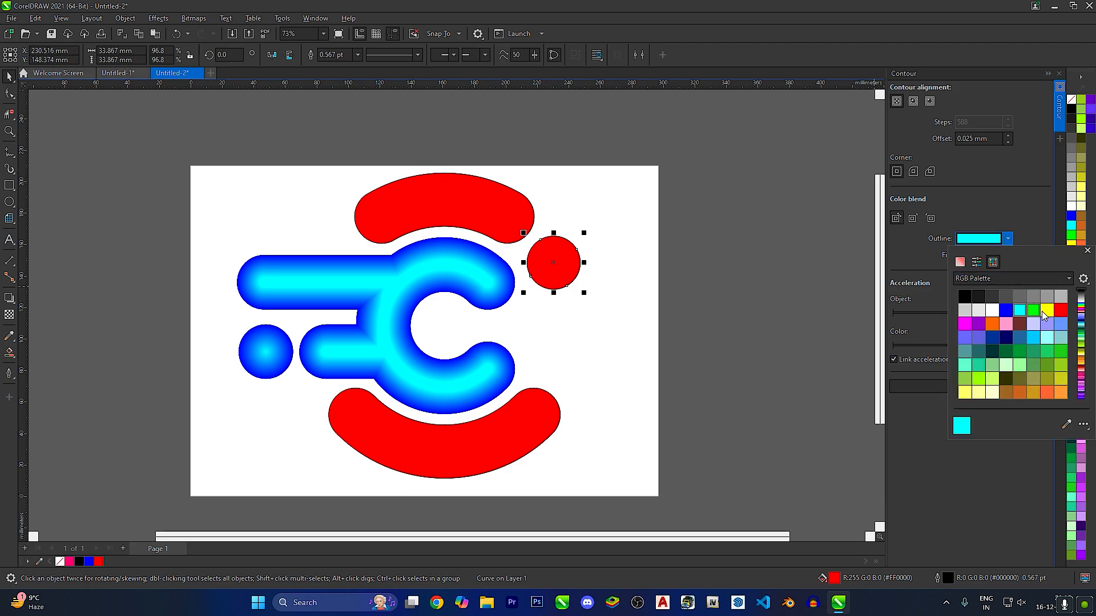
click(1047, 310)
click(993, 255)
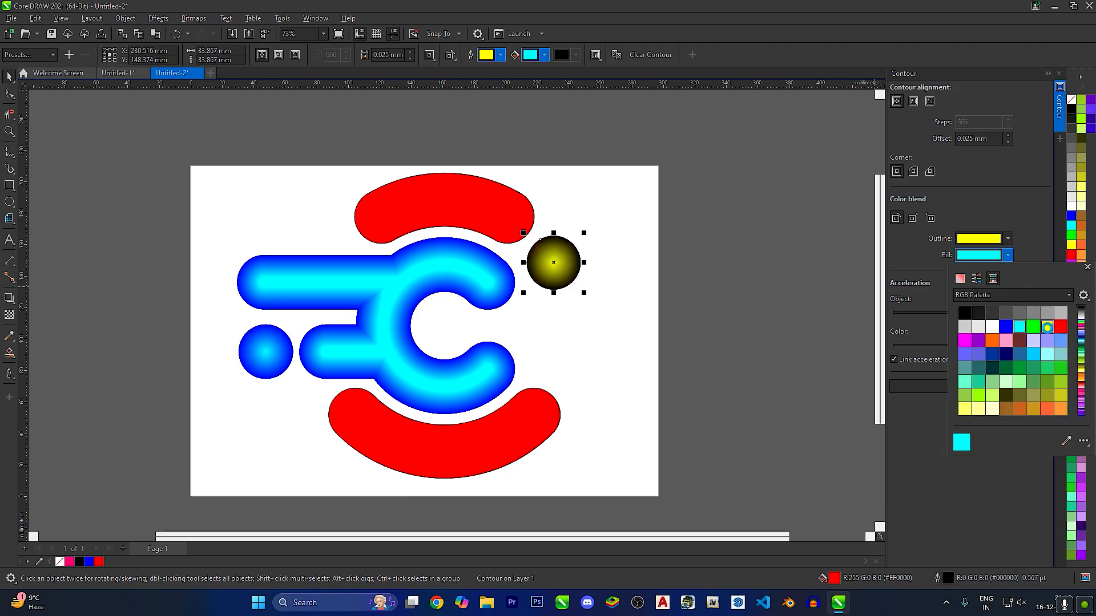
click(1047, 327)
Apply the same yellow Contour to the upper and lower curved bands.
click(504, 213)
click(970, 387)
click(556, 411)
click(925, 386)
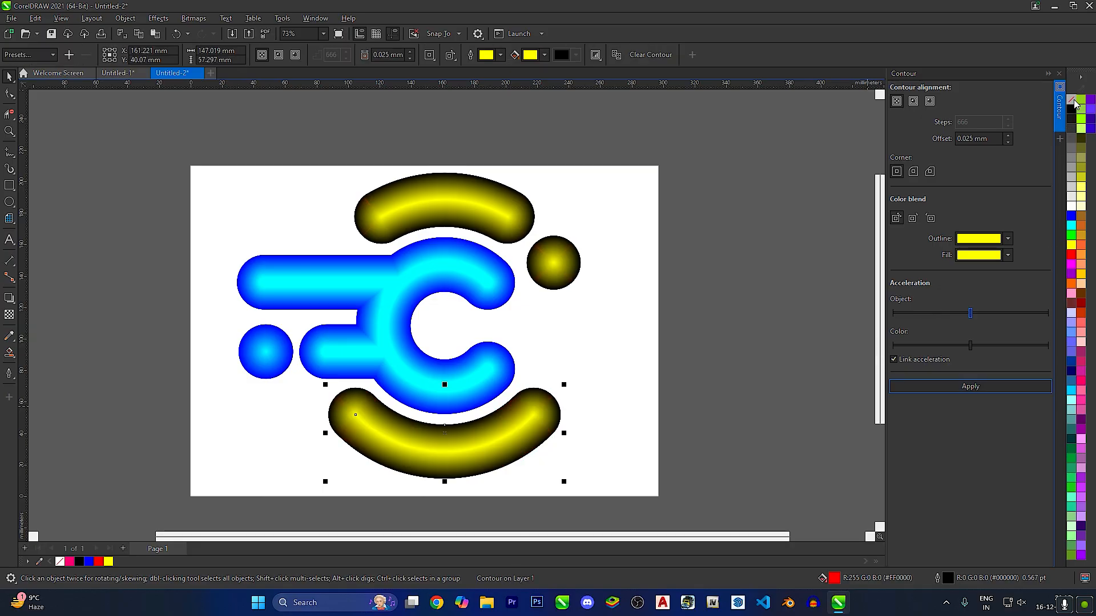
Remove the outline colour from the contoured lower band, right dot and upper band.
key(ctrl+z)
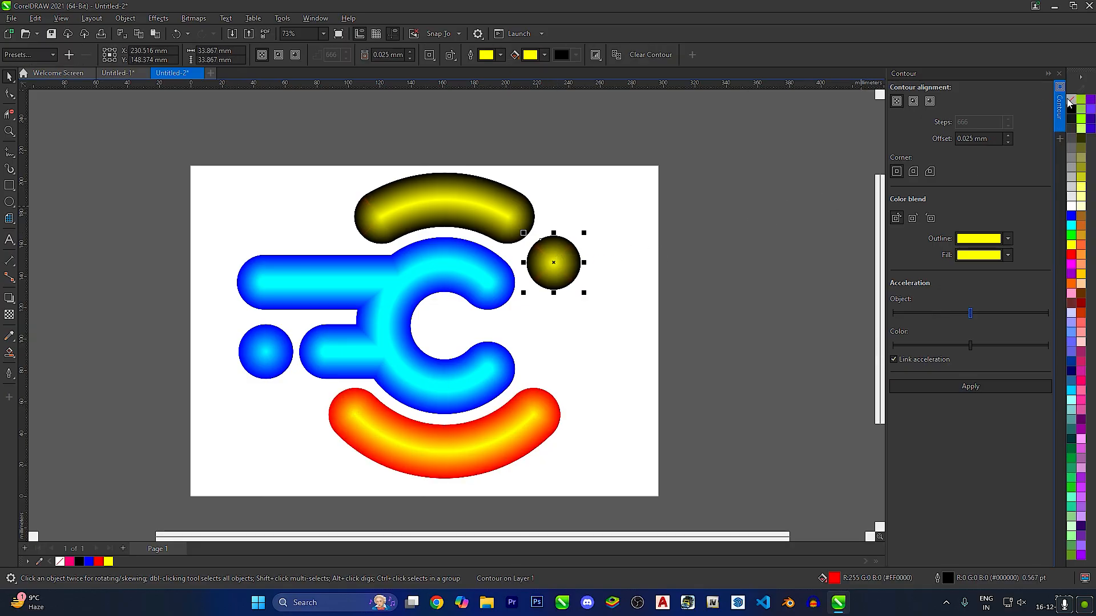
right_click(1070, 101)
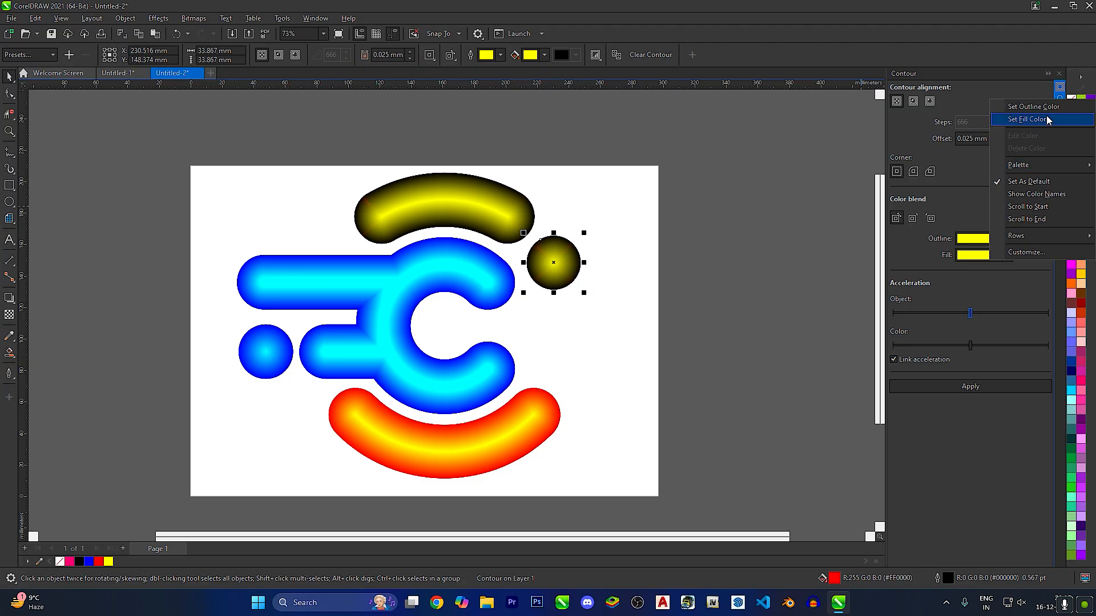
click(1048, 119)
click(509, 227)
right_click(1071, 106)
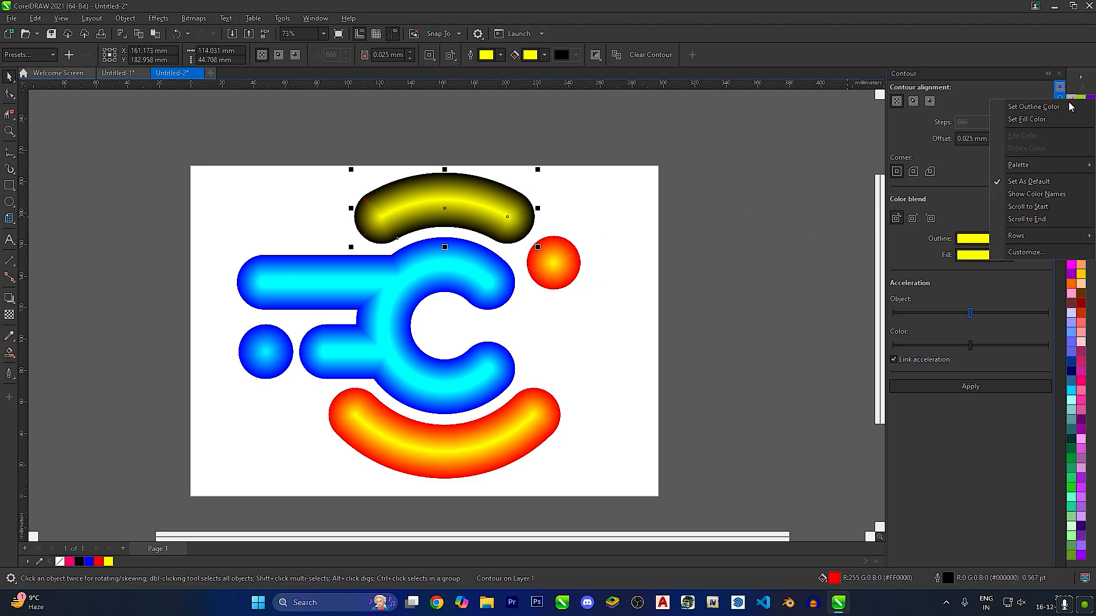
click(1048, 119)
Close the Contour settings and convert all the logo shapes into one RGB bitmap at 300 dpi.
click(1059, 73)
click(536, 223)
drag(854, 445, 425, 160)
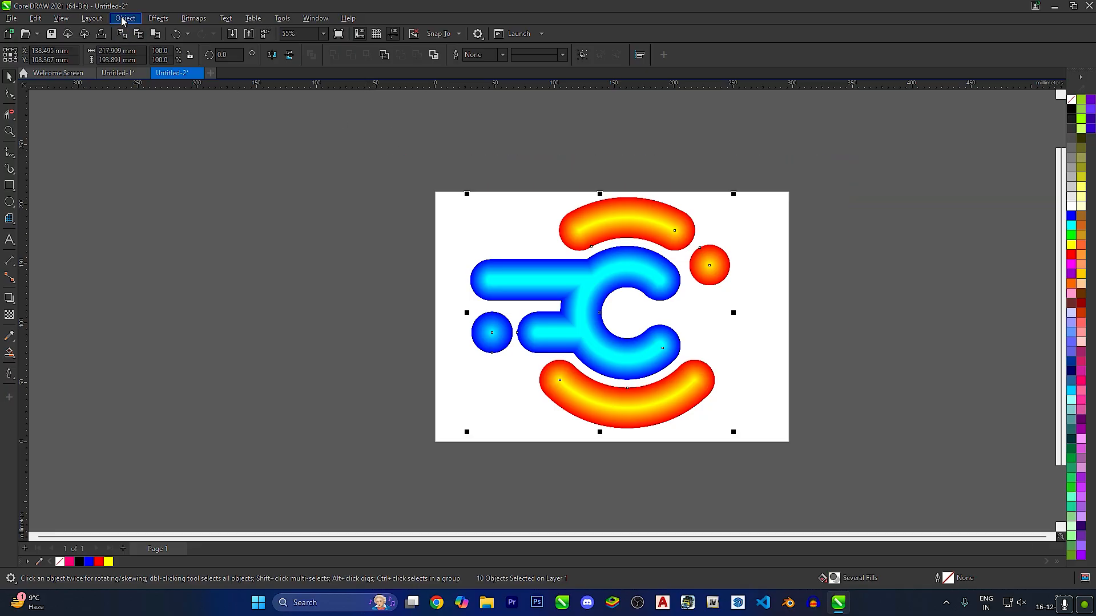
click(158, 19)
click(197, 33)
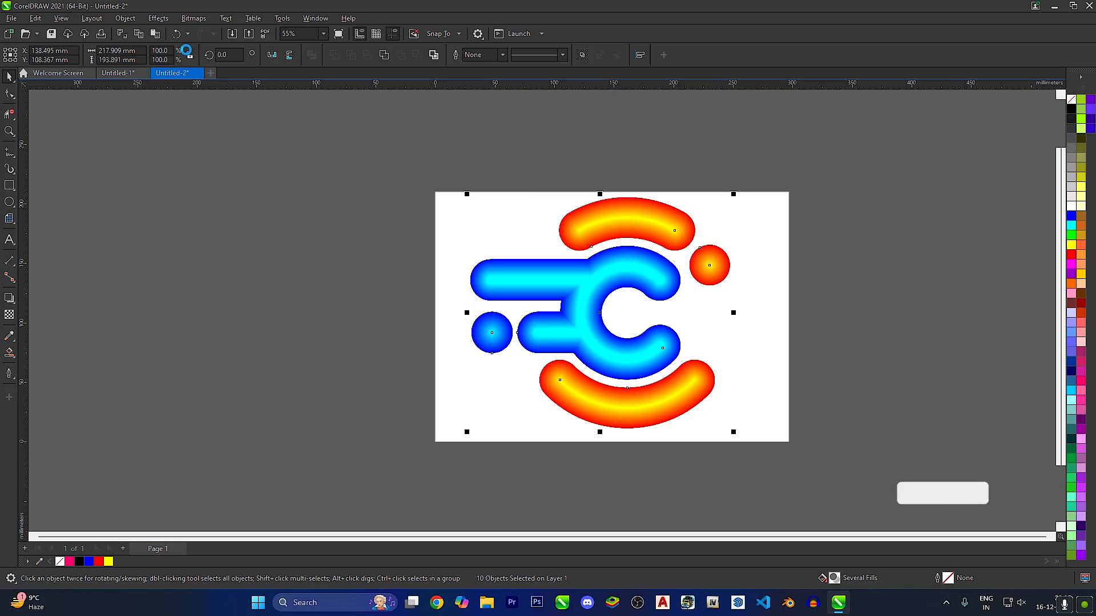
scroll(703, 309, up, 1)
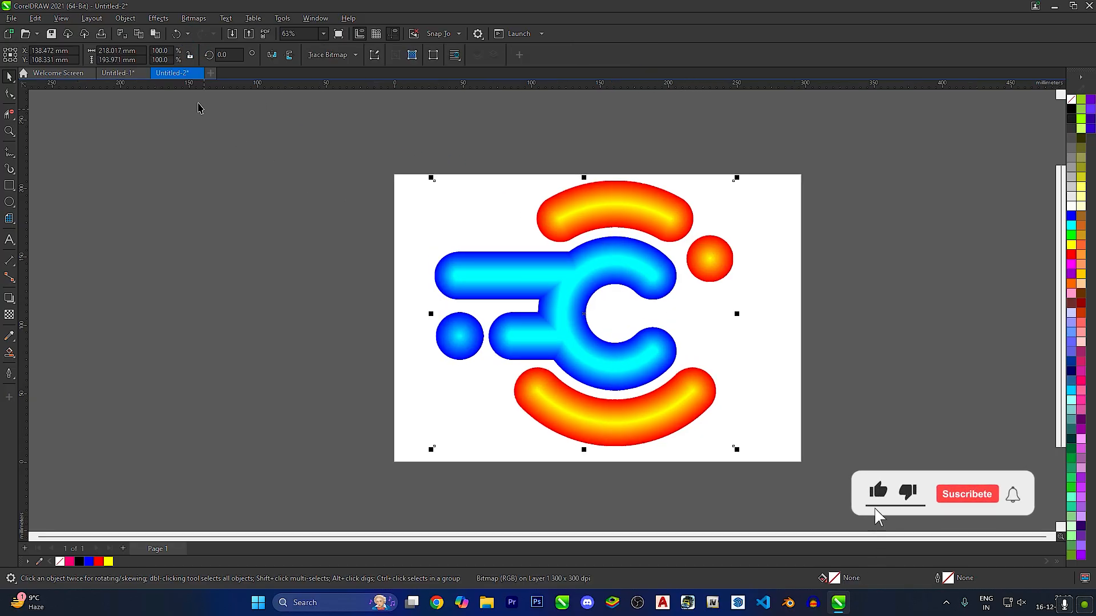
Apply the Plastic texture effect to the logo bitmap with highlight 90, depth 55, smoothness 47 and a 315° light direction.
click(158, 20)
mouse_move(233, 212)
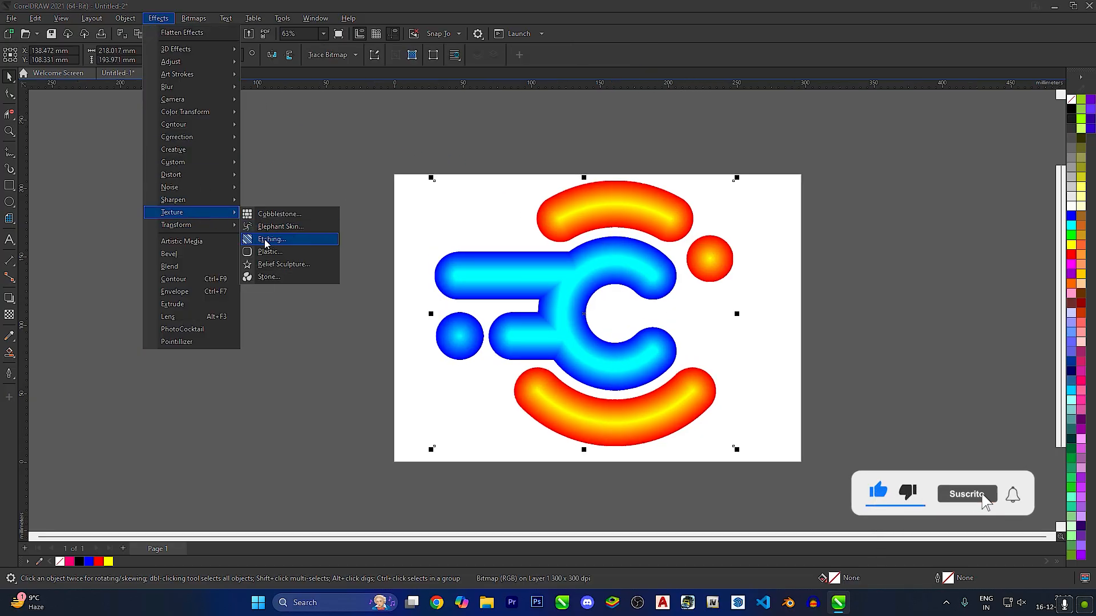
click(267, 252)
drag(517, 227, 207, 161)
drag(219, 218, 251, 219)
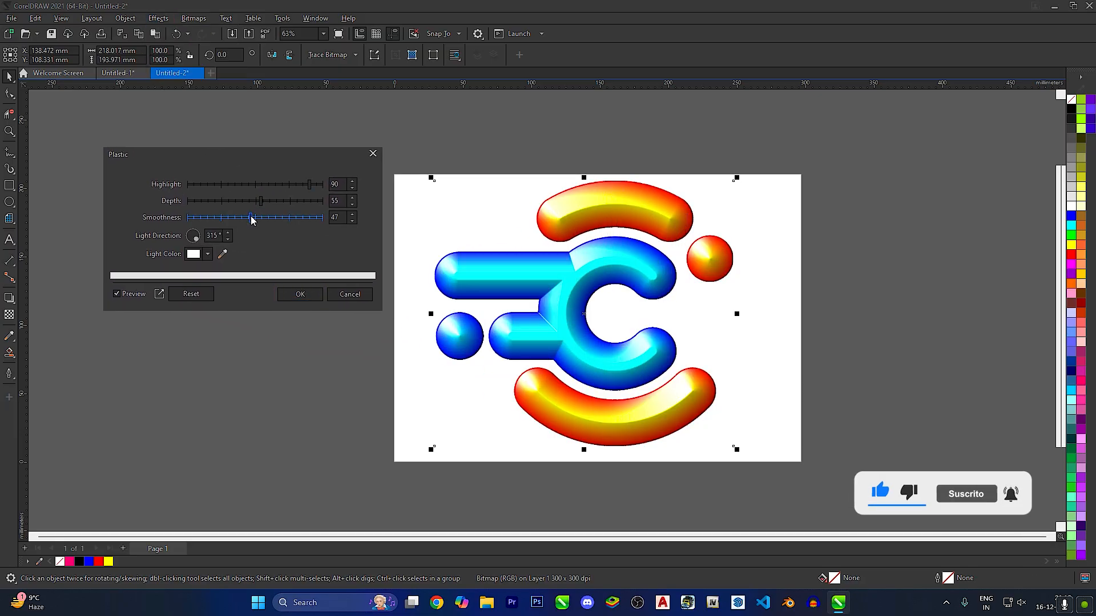
click(298, 294)
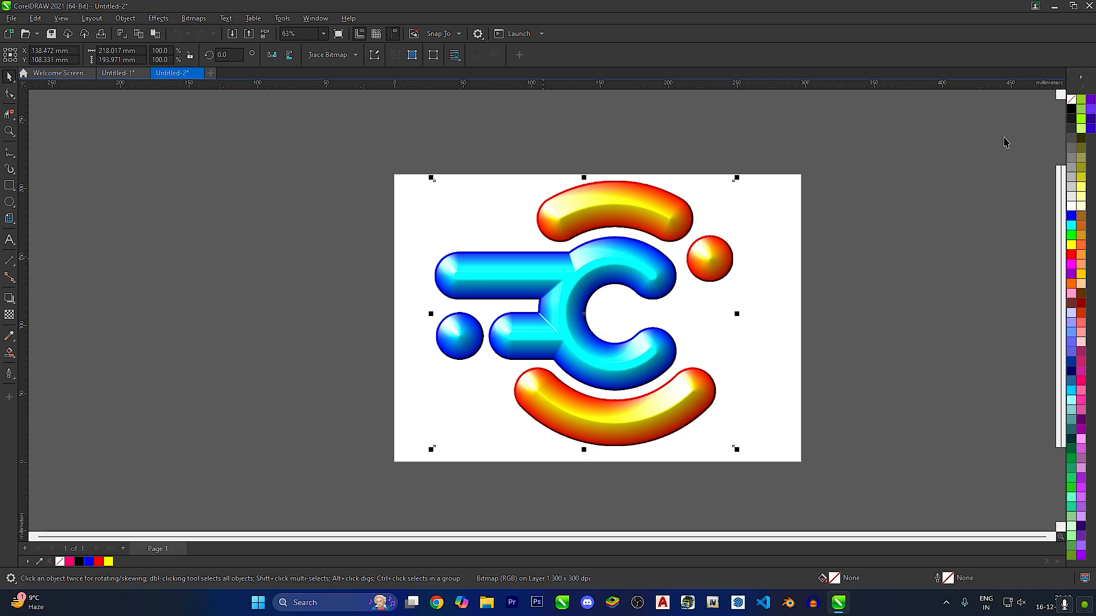
Remove the outline colour from the logo bitmap and deselect it.
right_click(1070, 98)
click(1066, 105)
click(907, 163)
Draw a rectangle about 296 by 210 mm covering the page and fill it with black.
drag(827, 199, 754, 180)
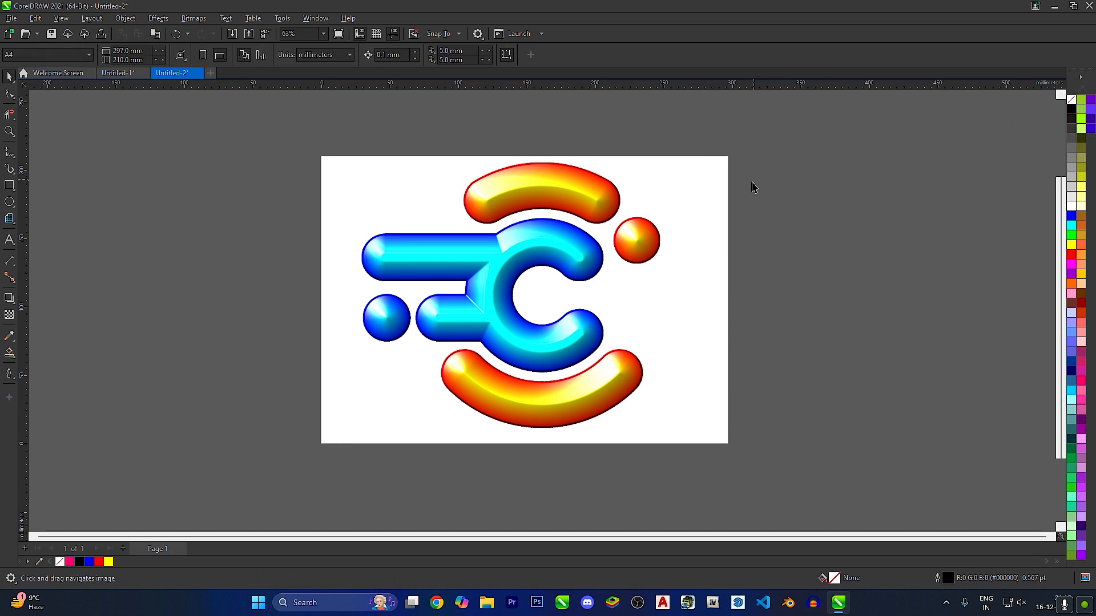
click(9, 186)
drag(322, 157, 729, 444)
click(1072, 109)
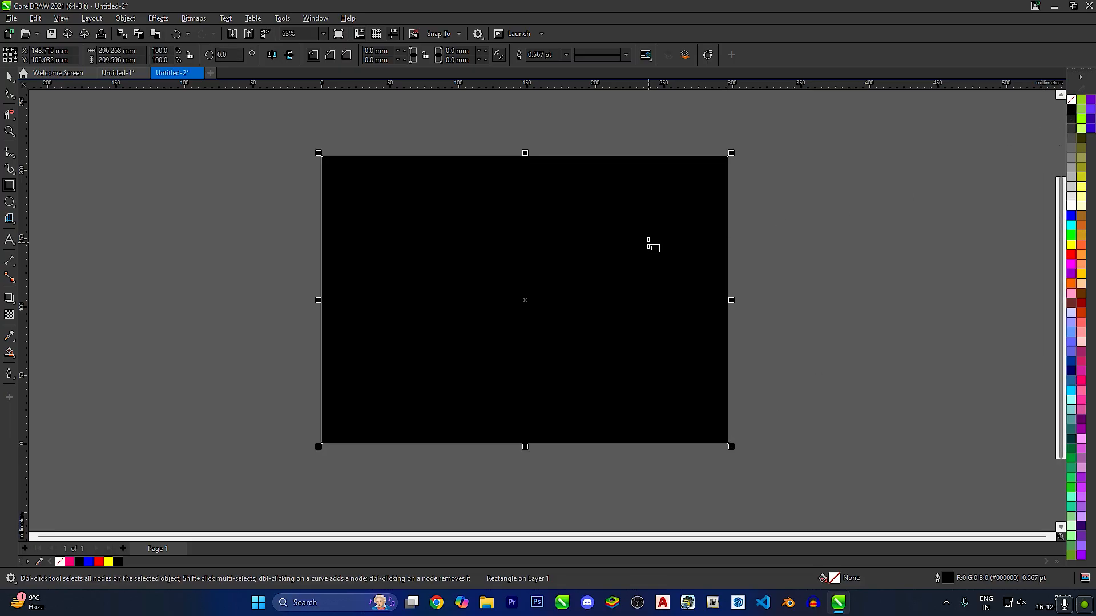
Send the black rectangle behind the logo bitmap.
right_click(648, 244)
mouse_move(707, 327)
click(810, 350)
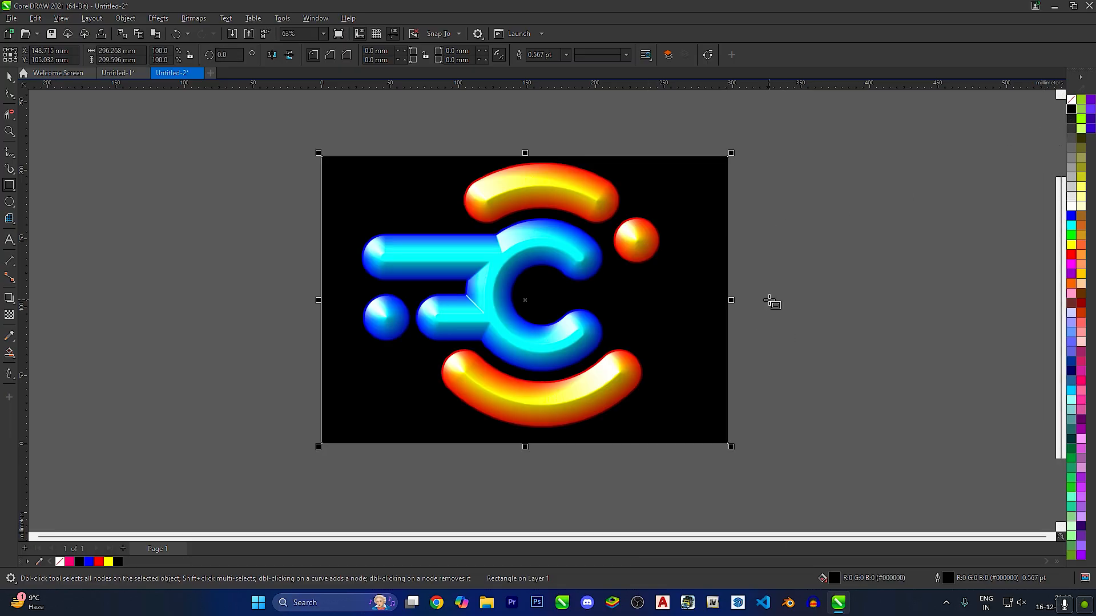